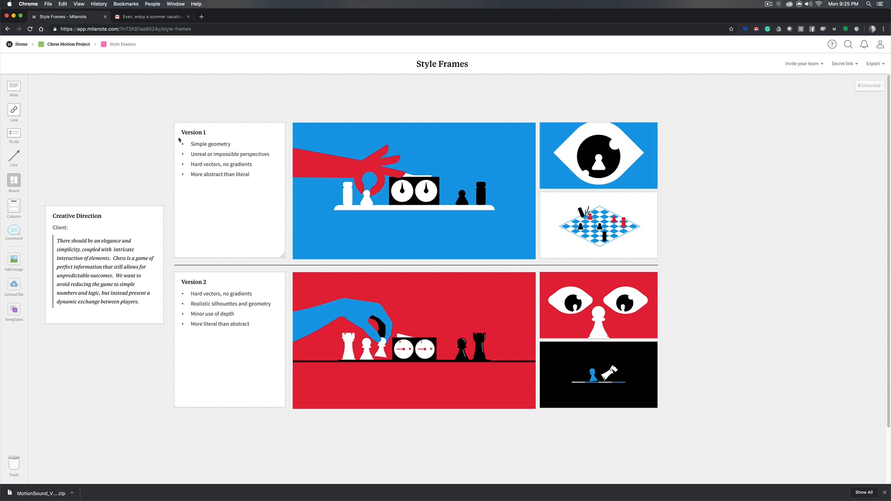
Review the Visual Script board of the Chess Motion Project and open its Story Board
click(68, 44)
click(560, 99)
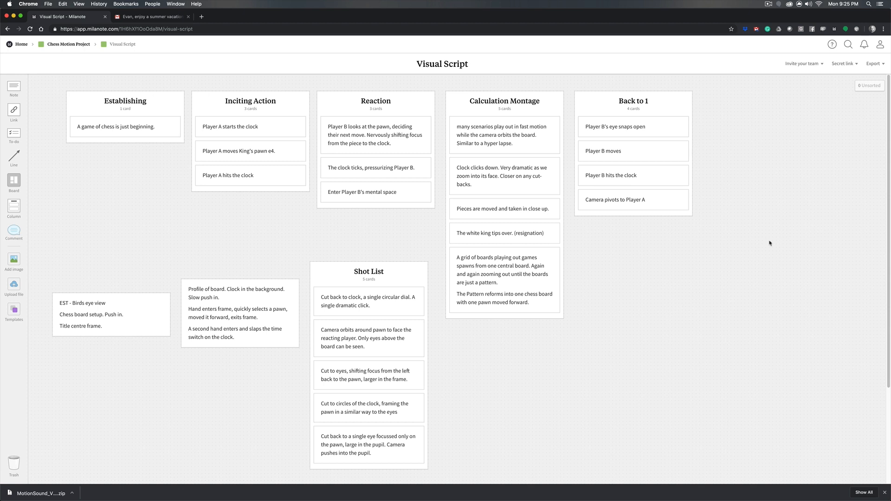
click(68, 45)
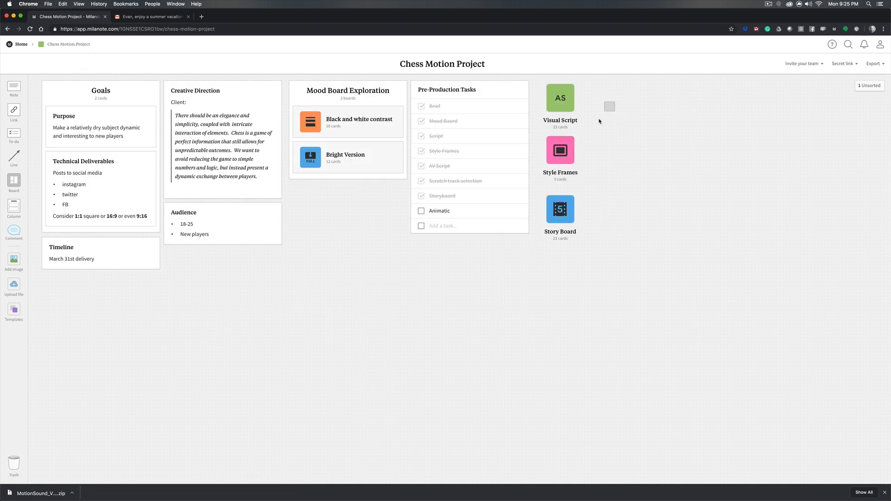
click(590, 106)
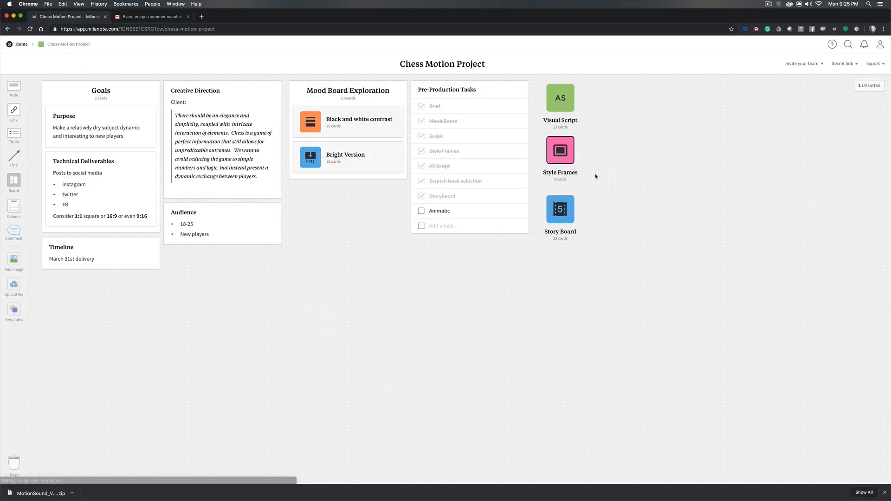
double_click(567, 213)
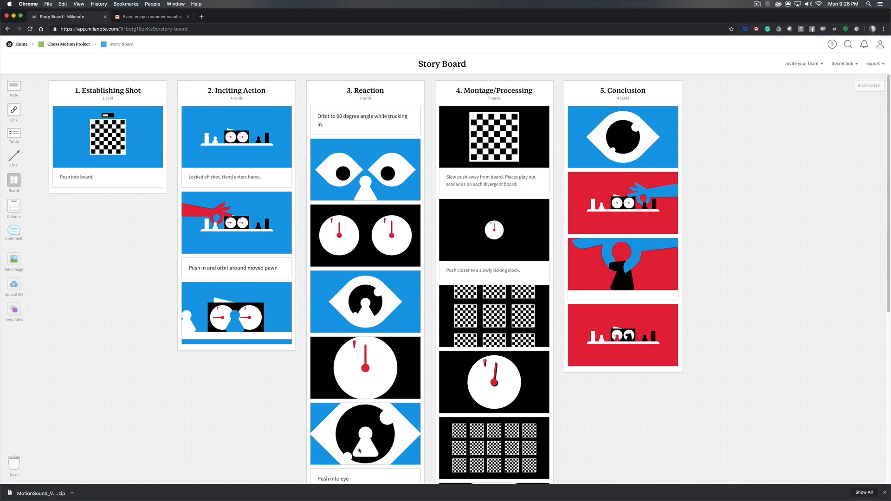
Examine the storyboard frames in the 3. Reaction column, from the close-up eye back to the pair of eyes
click(367, 439)
click(376, 359)
click(377, 307)
click(375, 251)
click(386, 184)
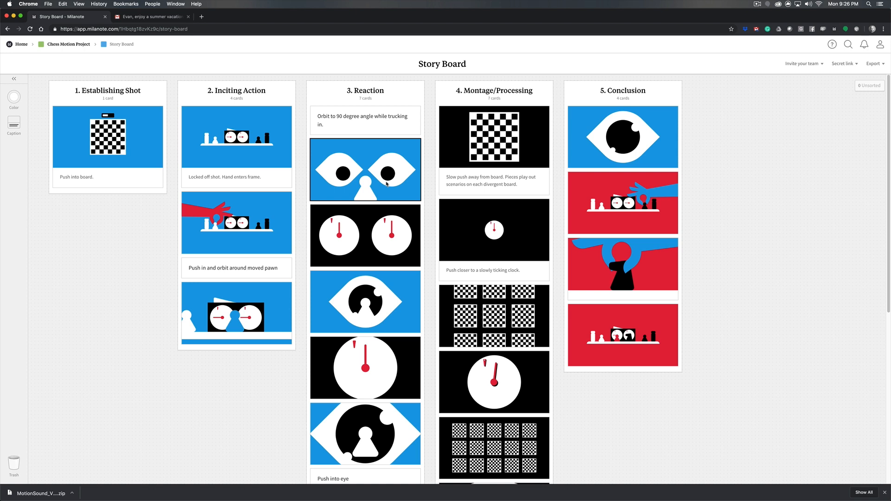
key(Escape)
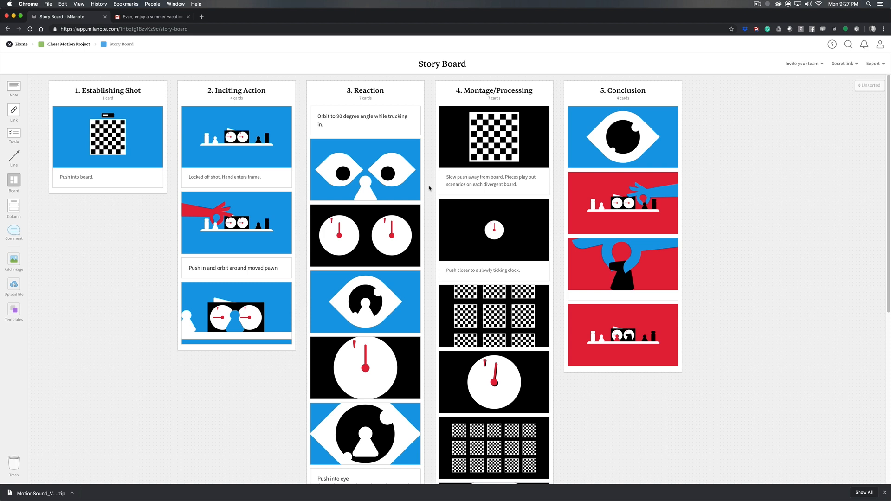
Switch to After Effects and create a single composition from the five Scene 3 artboard PNGs, using sequenced, overlapping layers with a 0:00:05:00 still duration
mouse_move(284, 495)
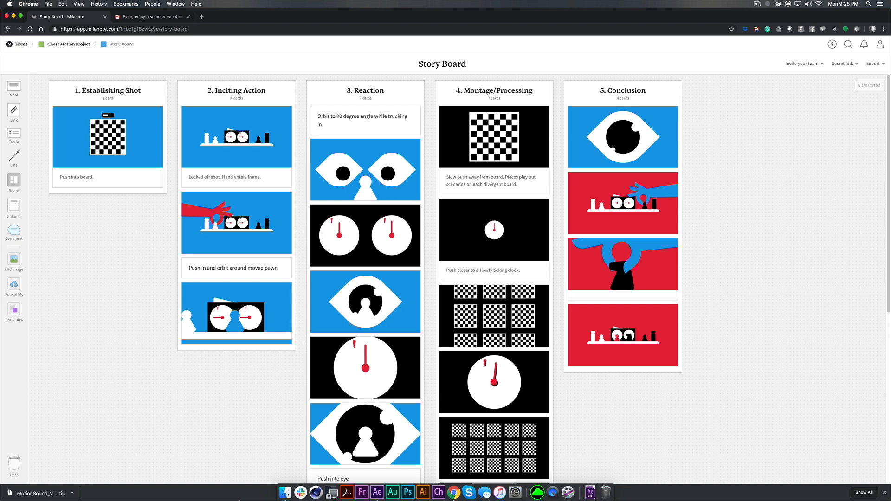
click(376, 495)
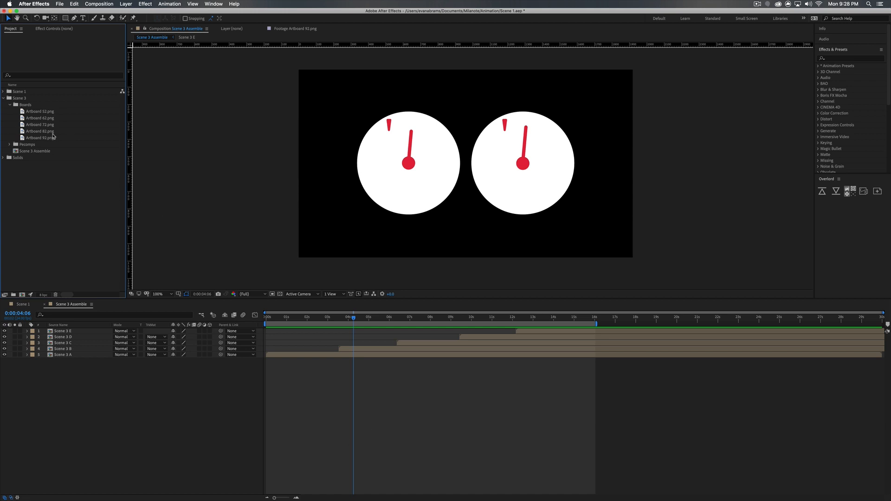
click(42, 112)
shift+click(56, 141)
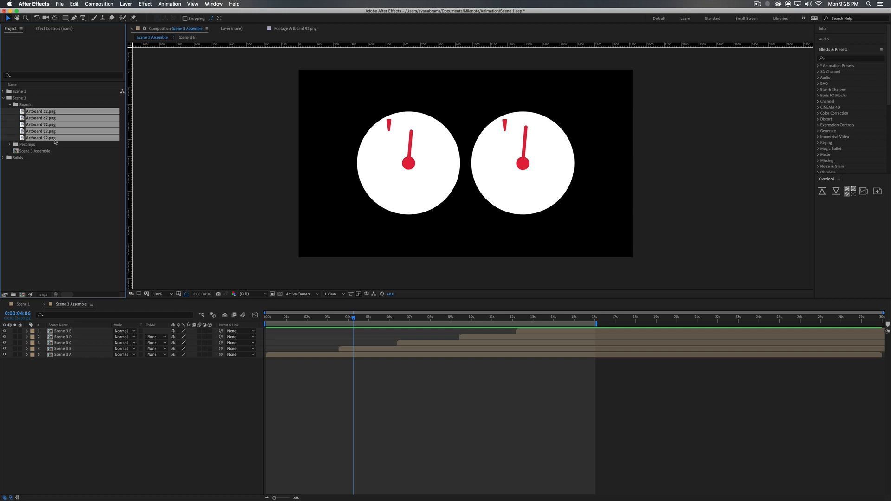
key(super+Tab)
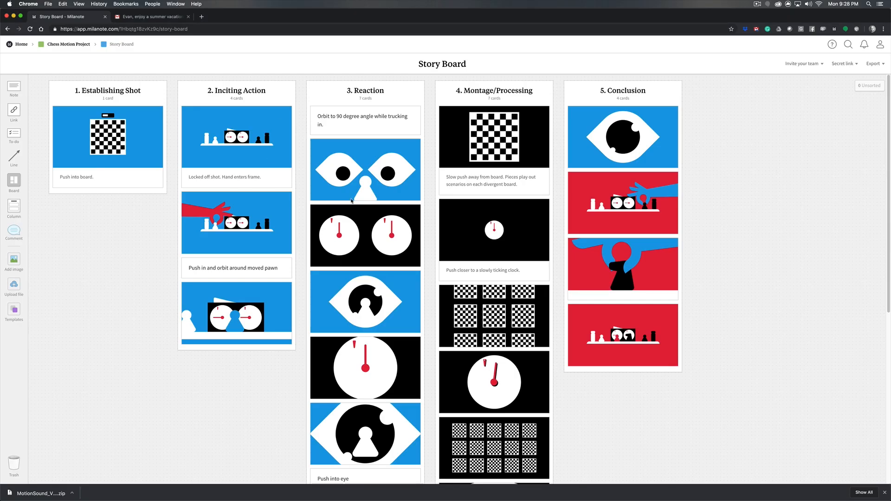
key(super+Tab)
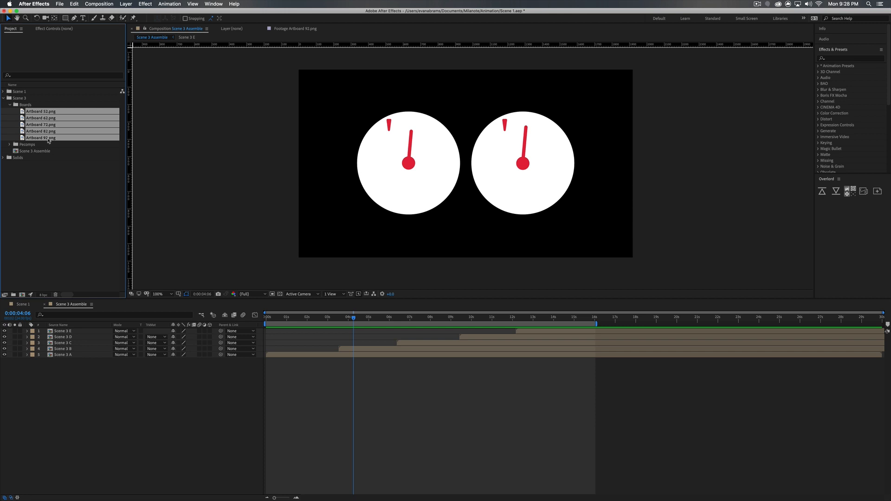
drag(48, 140, 22, 298)
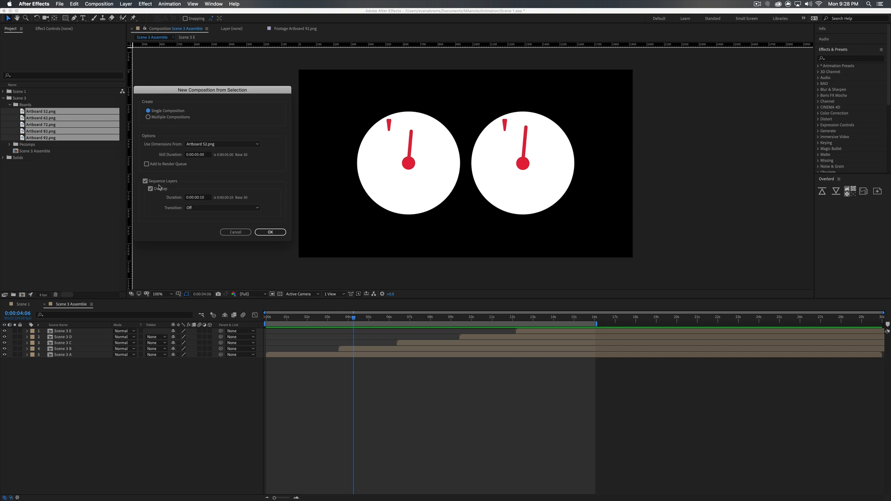
click(201, 155)
click(204, 155)
click(270, 232)
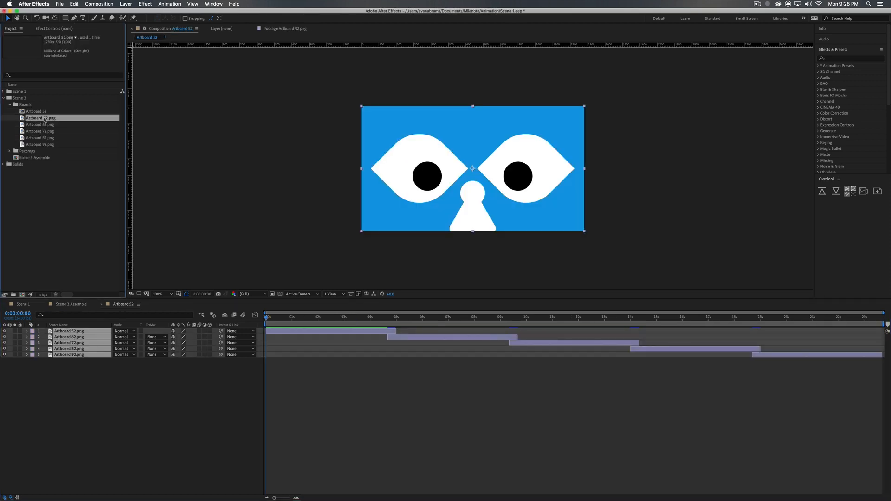
Rename the new artboard composition as Scene 3
key(Return)
text(S)
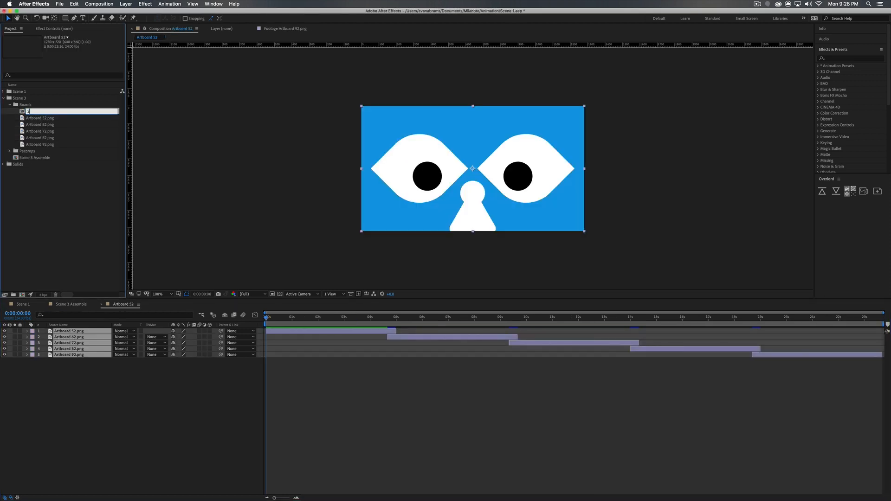
text(cene 3)
key(Return)
Scrub and play the start of the Scene 3 composition to judge how long the first board should hold
drag(266, 319, 368, 325)
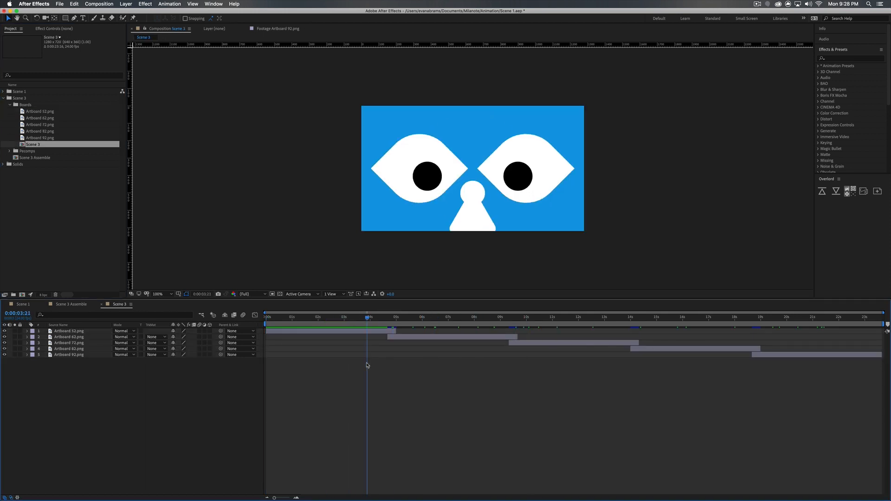
key(space)
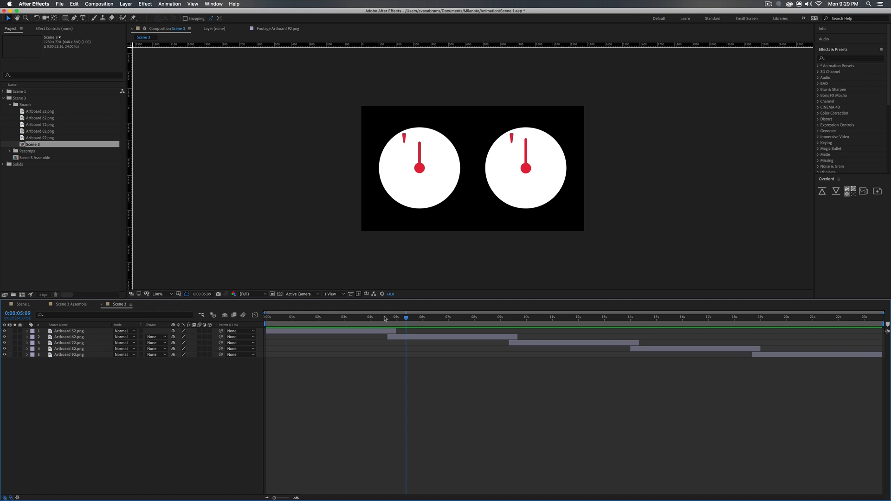
drag(384, 318, 266, 319)
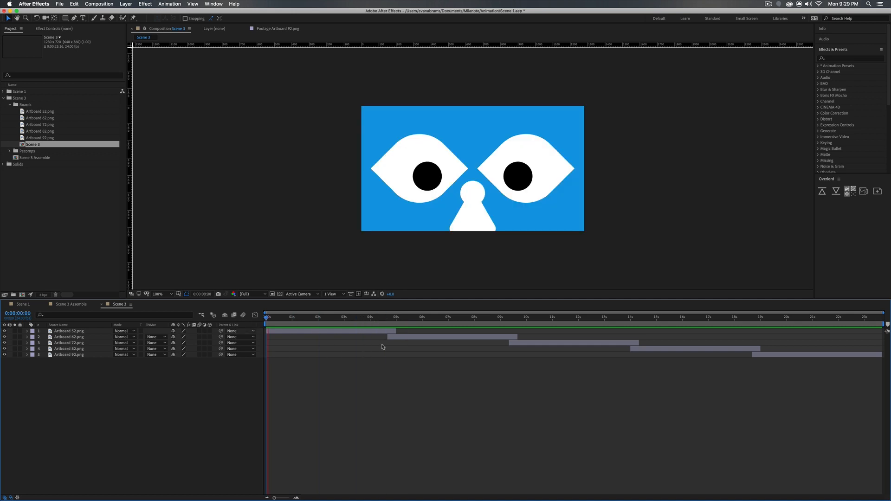
key(space)
drag(328, 318, 298, 366)
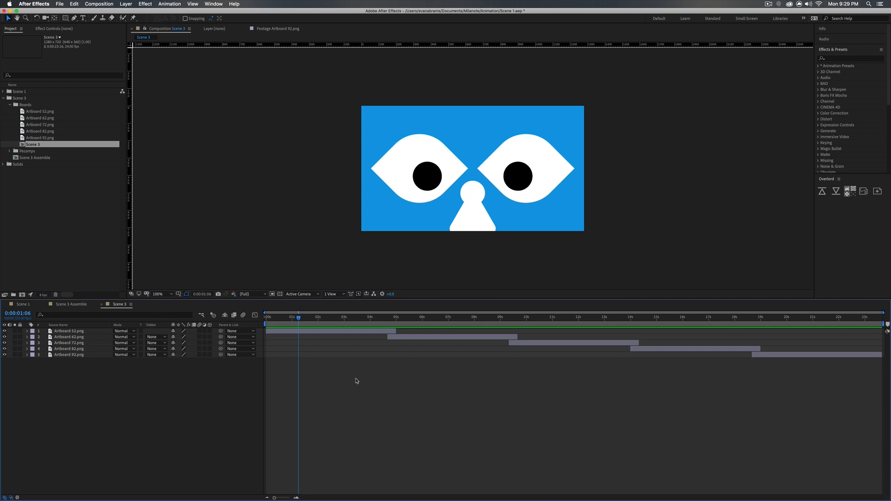
drag(311, 320, 319, 370)
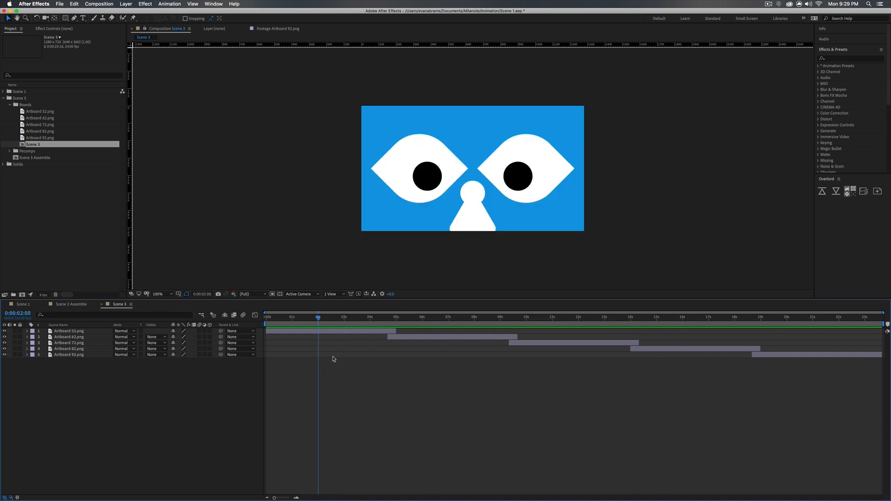
drag(351, 322, 355, 322)
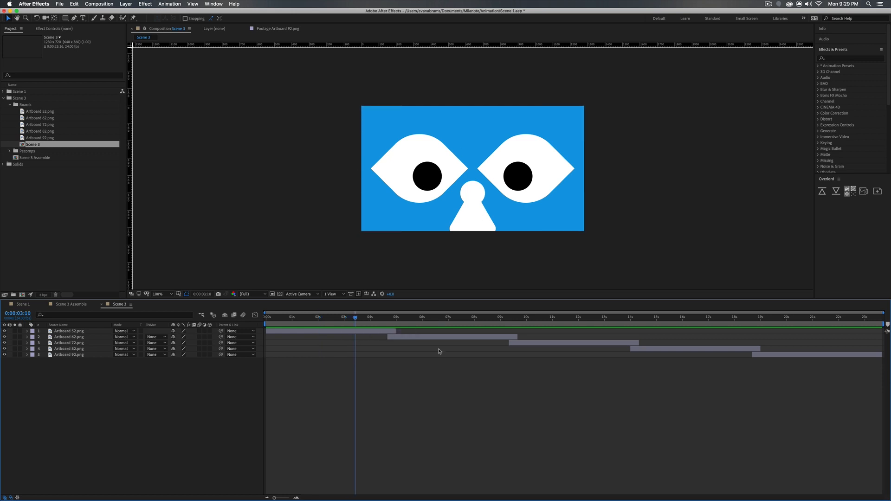
key(Home)
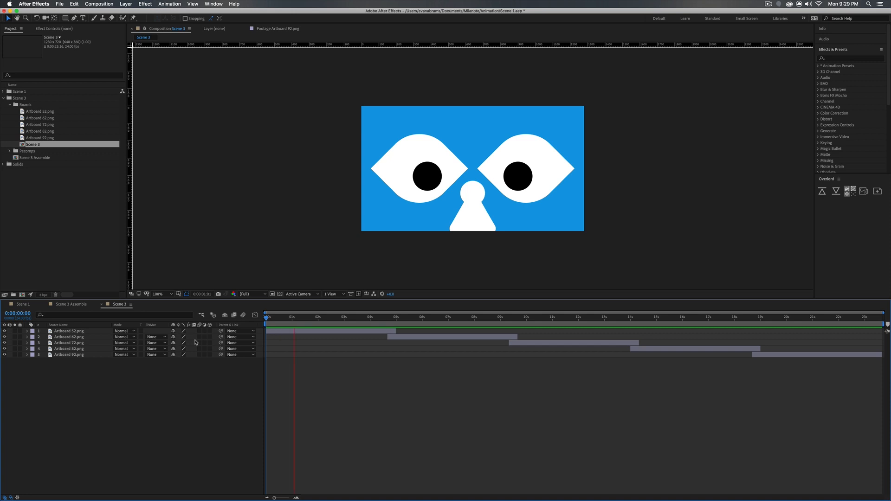
key(space)
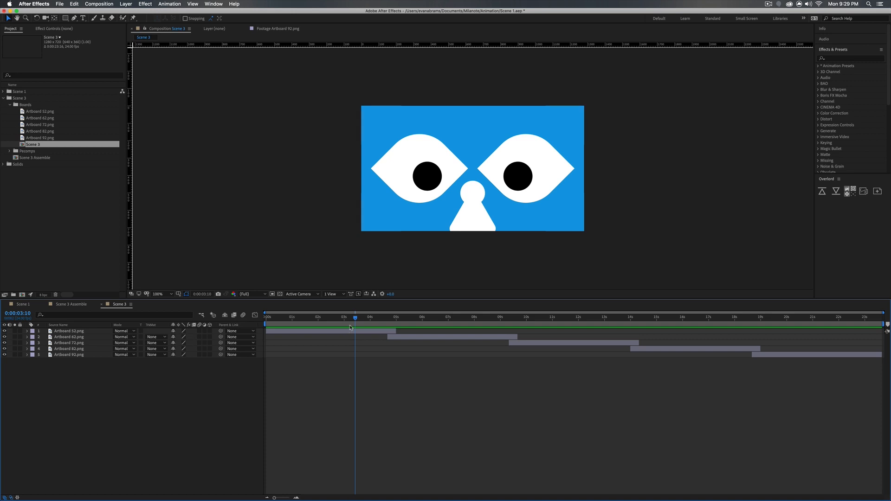
drag(355, 319, 358, 320)
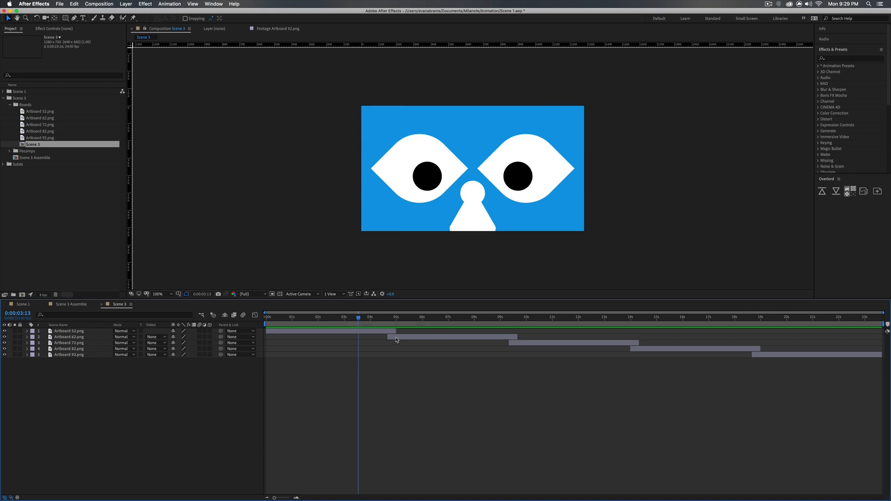
Trim the Artboard 52.png layer to end at about 3 seconds, move Artboard 62.png earlier to meet it, and preview the cut
drag(396, 332, 324, 320)
drag(428, 342, 381, 341)
key(space)
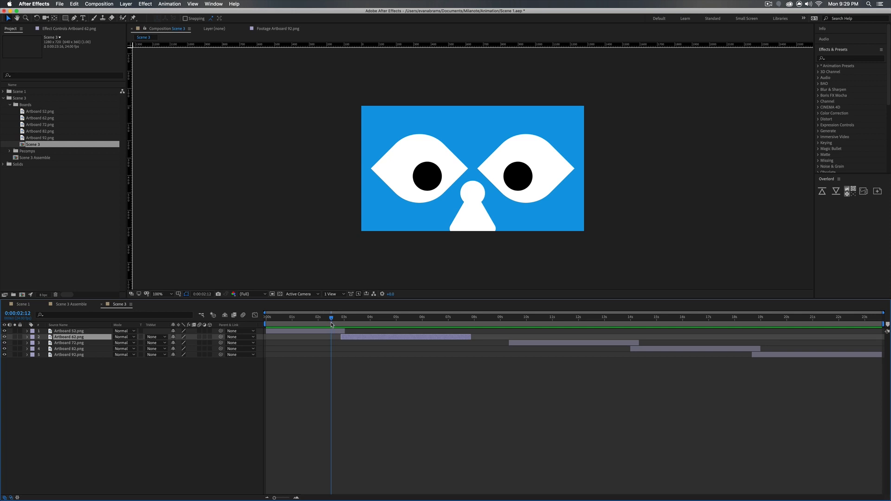
key(space)
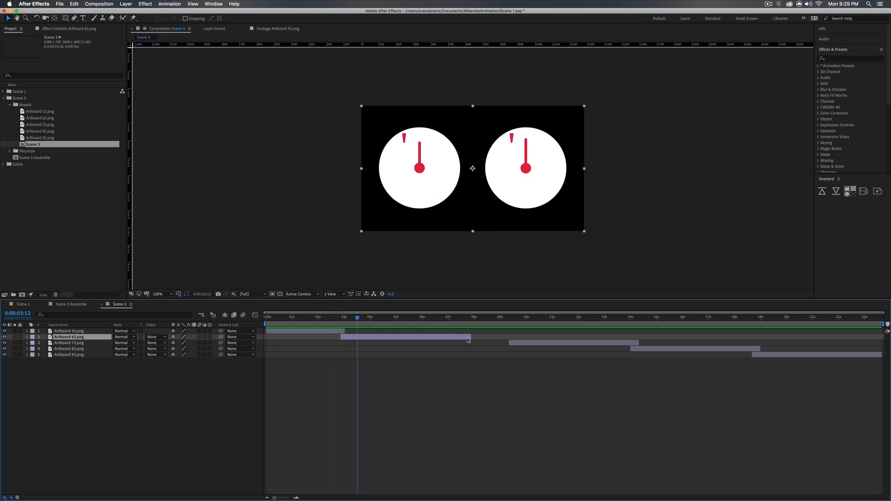
Trim Artboard 62.png to end at about 5.8 seconds, and place Artboard 72.png directly after it, trimmed to about 8.5 seconds
mouse_move(469, 339)
mouse_down()
mouse_move(339, 338)
mouse_move(392, 339)
mouse_up()
drag(343, 320, 382, 322)
drag(583, 343, 493, 341)
drag(550, 342, 488, 343)
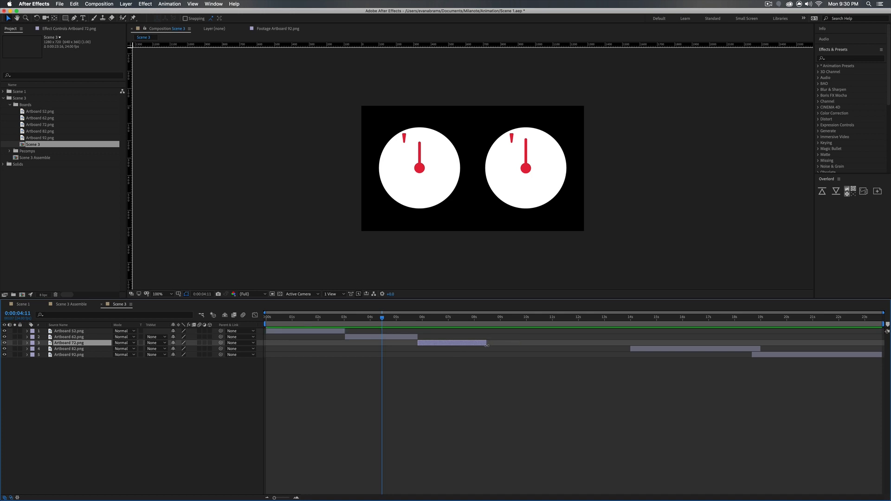
Place Artboard 82.png and Artboard 92.png end to end after Artboard 72.png, with Artboard 82.png trimmed to end at about 11.2 seconds
drag(648, 344, 497, 357)
drag(620, 349, 558, 359)
drag(783, 355, 589, 356)
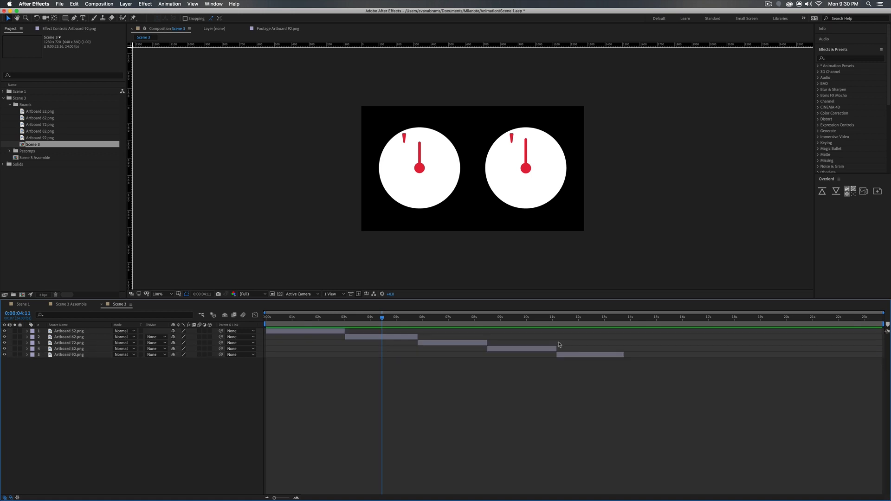
Play and scrub the retimed Scene 3 sequence to check the cuts between the first boards
drag(382, 318, 306, 326)
key(space)
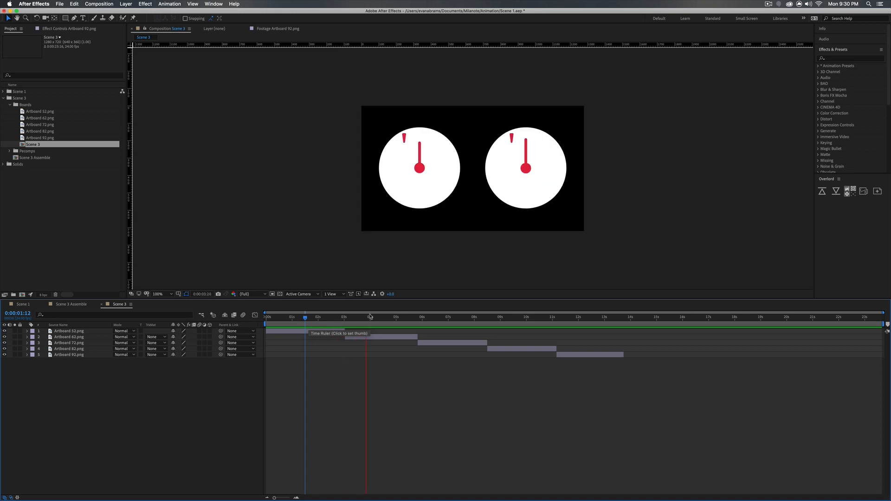
key(space)
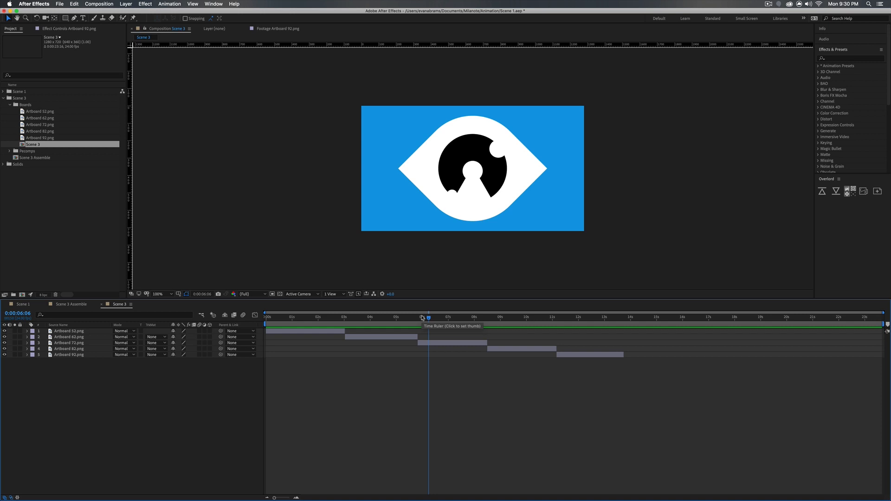
drag(423, 318, 344, 341)
drag(276, 325, 338, 320)
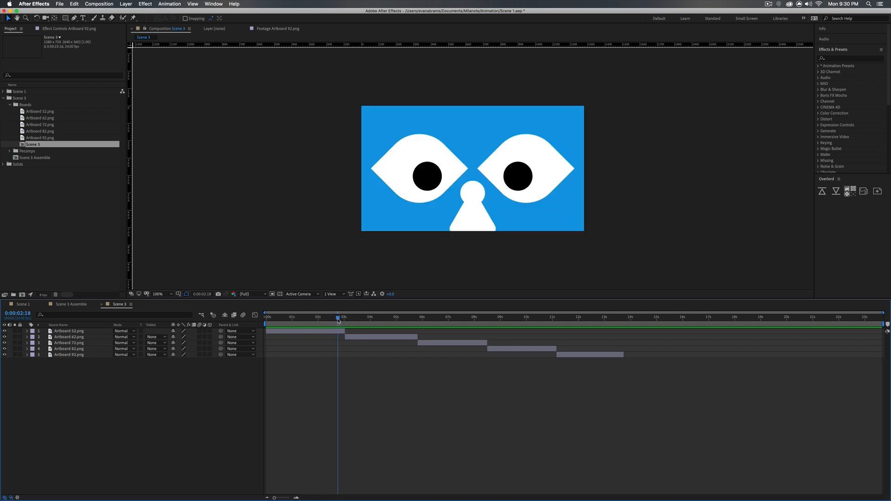
Add a horizontal guide along the top edge of the two clock faces on the Artboard 62.png frame
key(space)
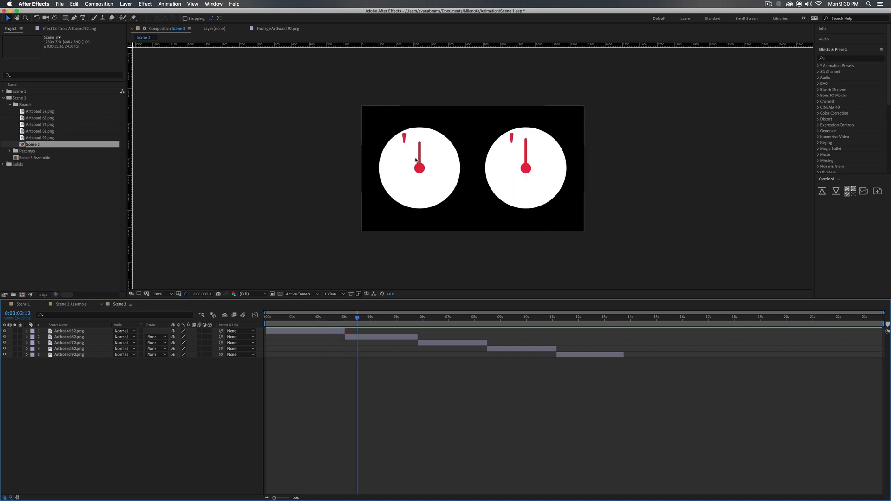
drag(551, 45, 556, 127)
scroll(422, 136, up, 1)
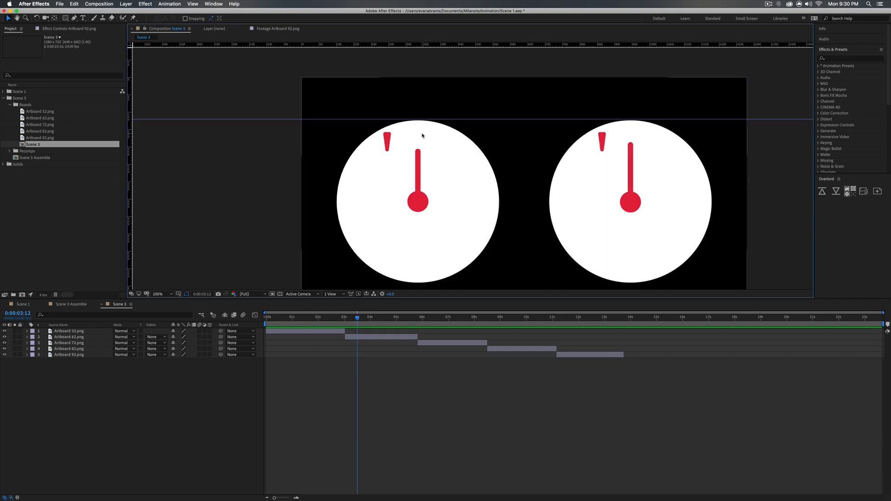
Set a Scale keyframe on the Artboard 52.png layer at 0:00:03:00
click(344, 320)
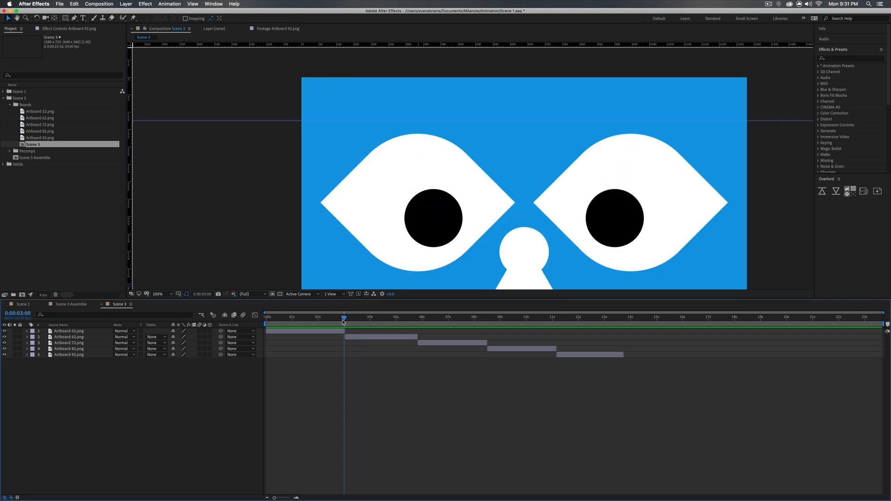
click(298, 331)
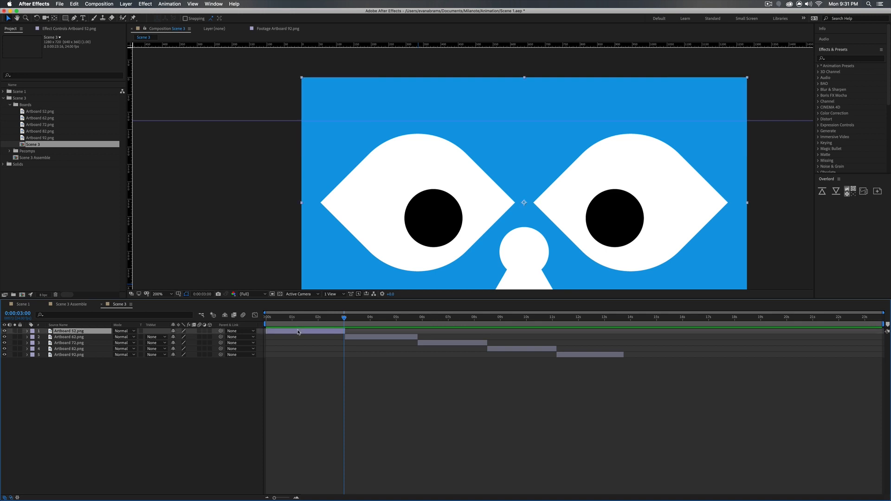
key(alt+shift+s)
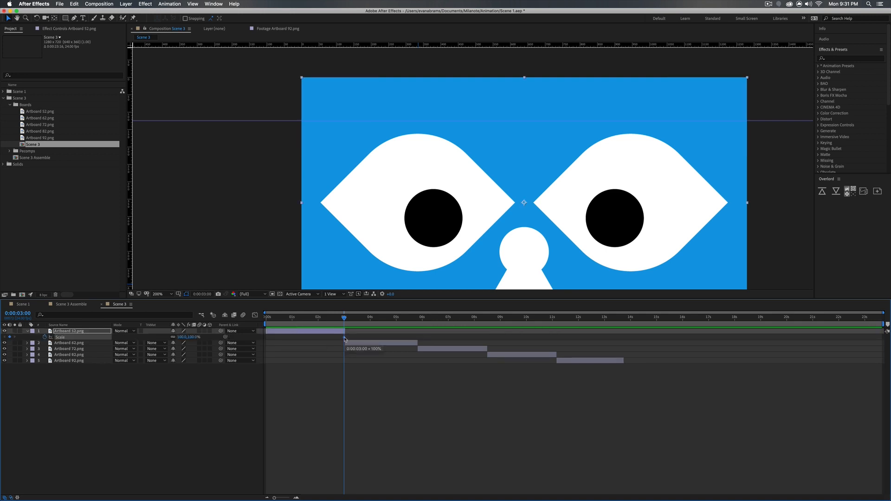
Set the Artboard 52.png layer's Scale to 117% at 0:00:03:00 and preview the push-in
drag(344, 338, 344, 317)
drag(194, 338, 201, 336)
key(space)
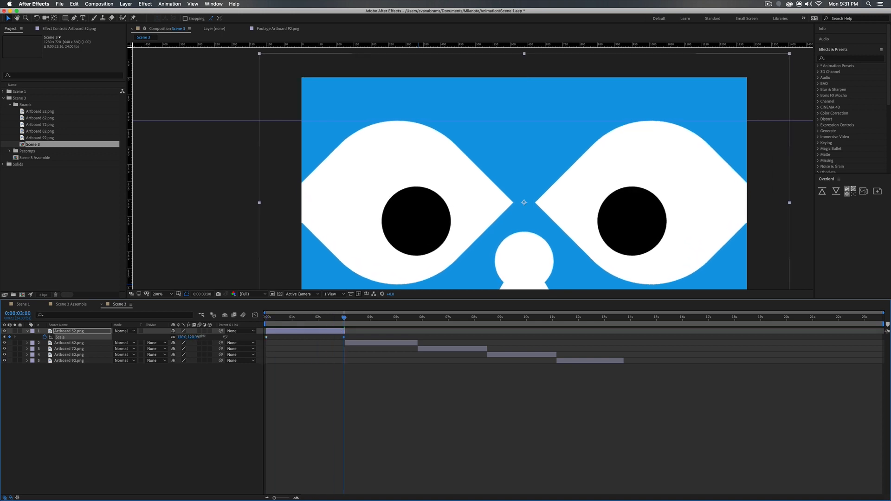
key(comma)
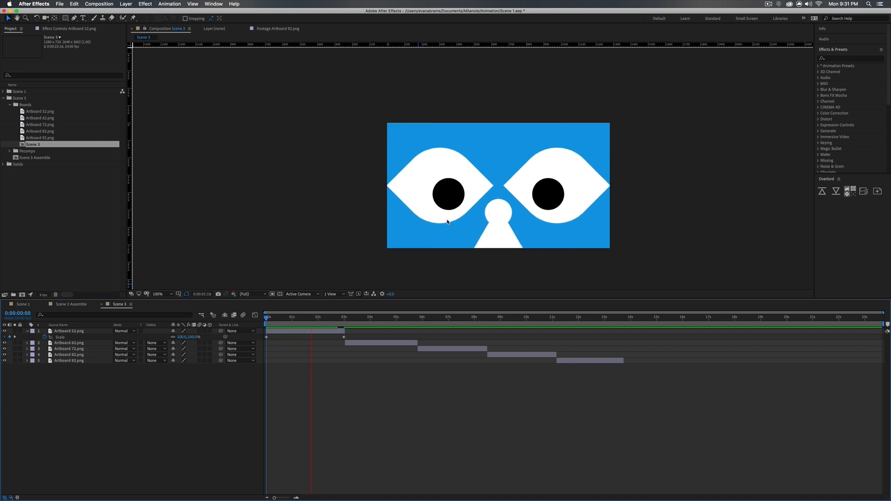
key(space)
Copy Artboard 52.png's two Scale keyframes onto Artboard 62.png at 0:00:03:01, with the second keyframe moved to that layer's end
drag(357, 340, 265, 337)
drag(363, 318, 351, 322)
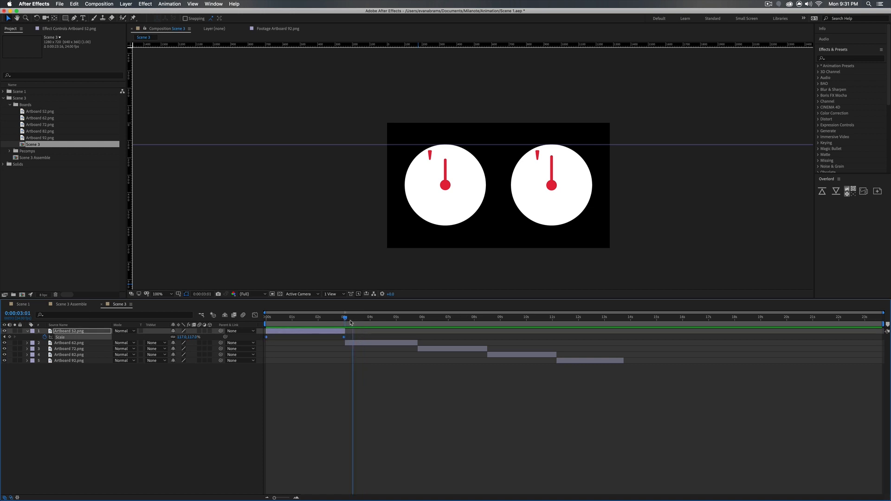
click(355, 344)
key(super+v)
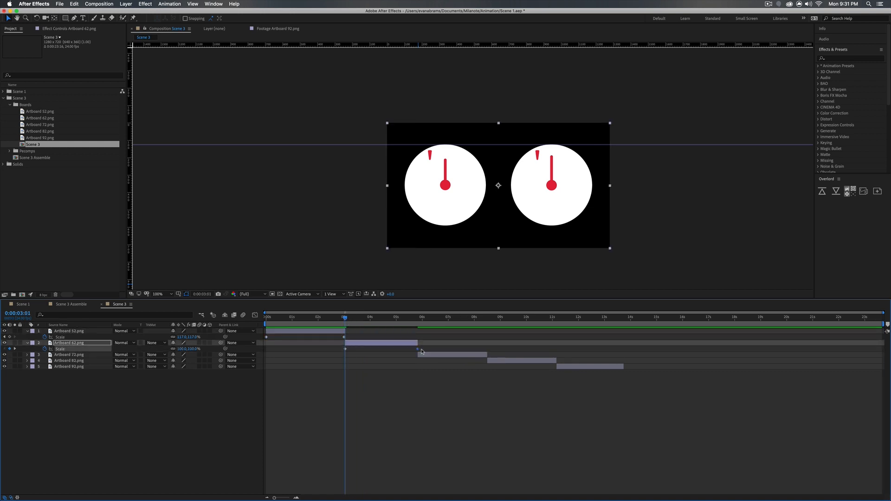
Play and scrub the scale moves on Artboard 52.png and Artboard 62.png to check the motion across their cut
click(340, 320)
key(space)
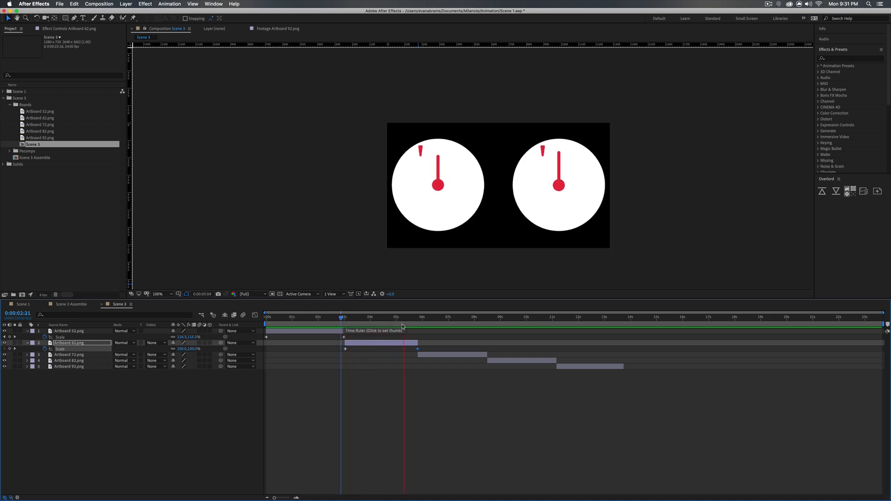
key(space)
drag(413, 325, 346, 346)
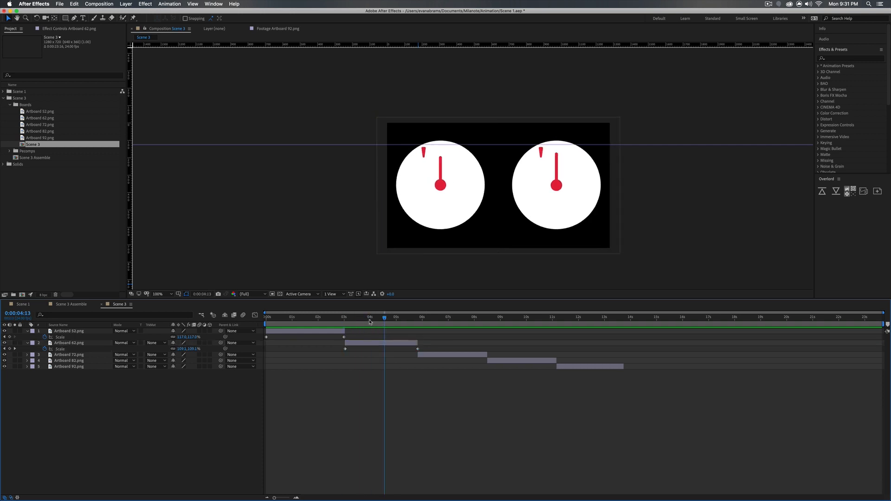
drag(369, 320, 402, 320)
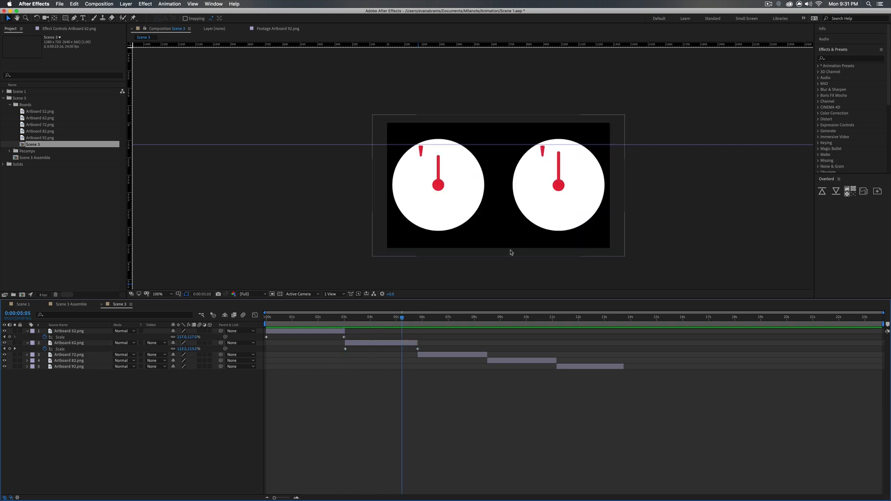
key(Home)
key(space)
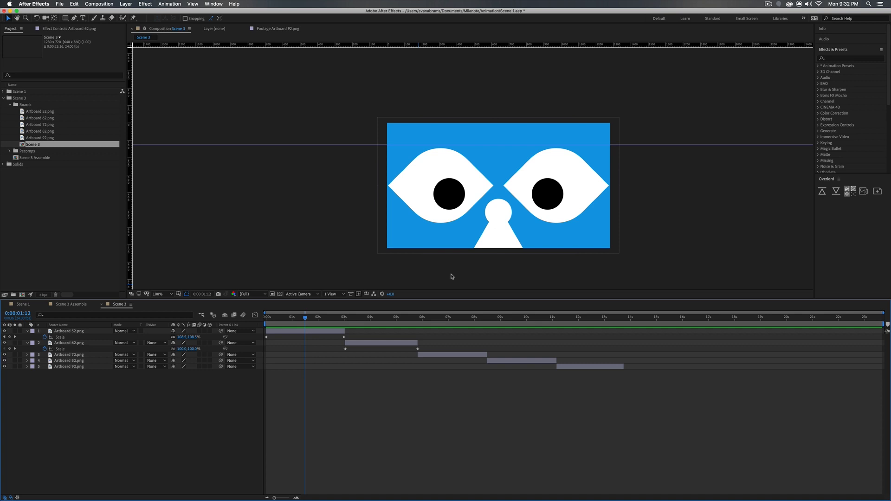
mouse_move(320, 320)
mouse_down()
mouse_move(465, 320)
mouse_move(321, 323)
mouse_move(339, 343)
mouse_move(349, 324)
mouse_move(327, 321)
mouse_up()
click(319, 331)
click(318, 331)
shift+click(347, 344)
click(435, 376)
click(330, 333)
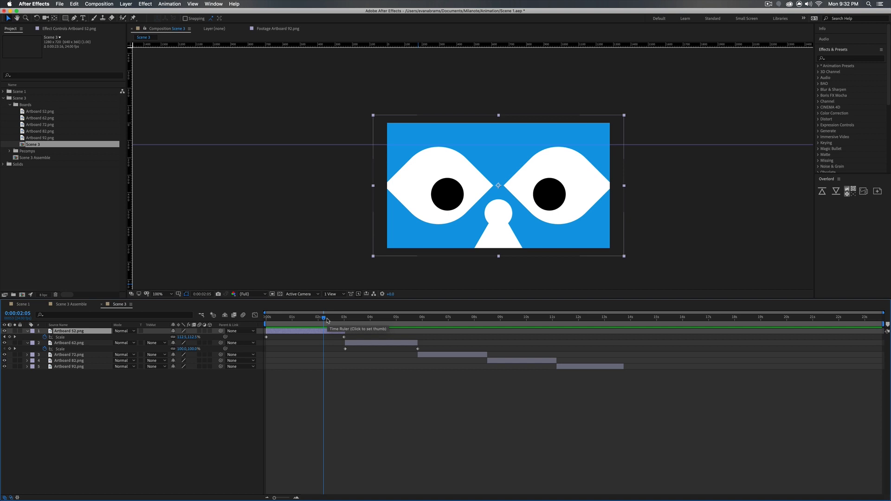
drag(328, 320, 345, 321)
click(355, 343)
shift+click(340, 331)
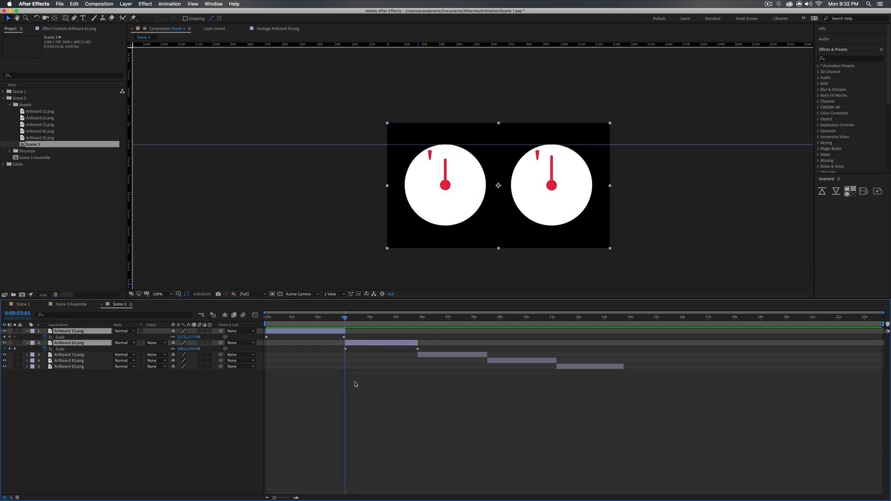
click(355, 381)
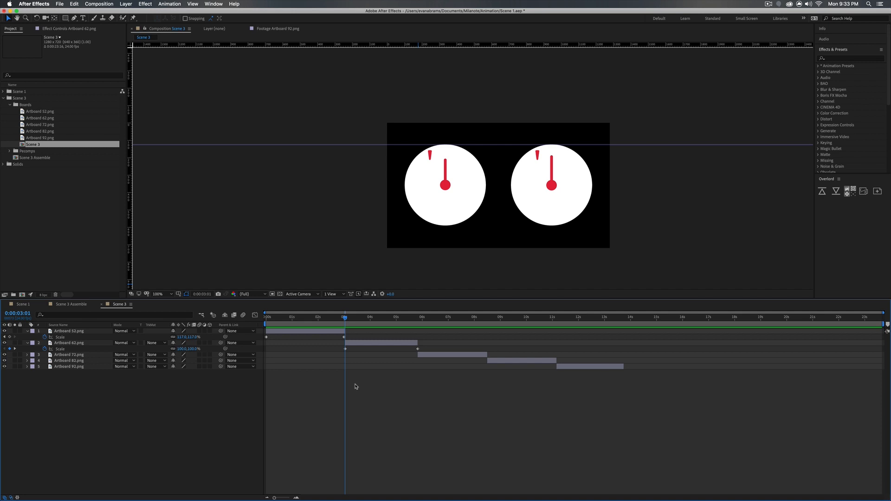
Pre-compose the Artboard 52.png layer as 3 A, moving all attributes into the new composition and matching its duration to the layer
drag(328, 320, 323, 320)
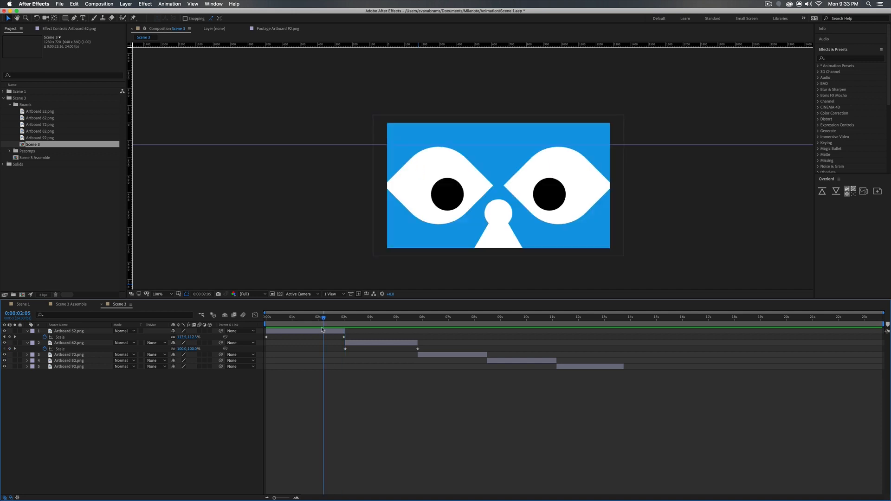
click(322, 334)
key(super+shift+c)
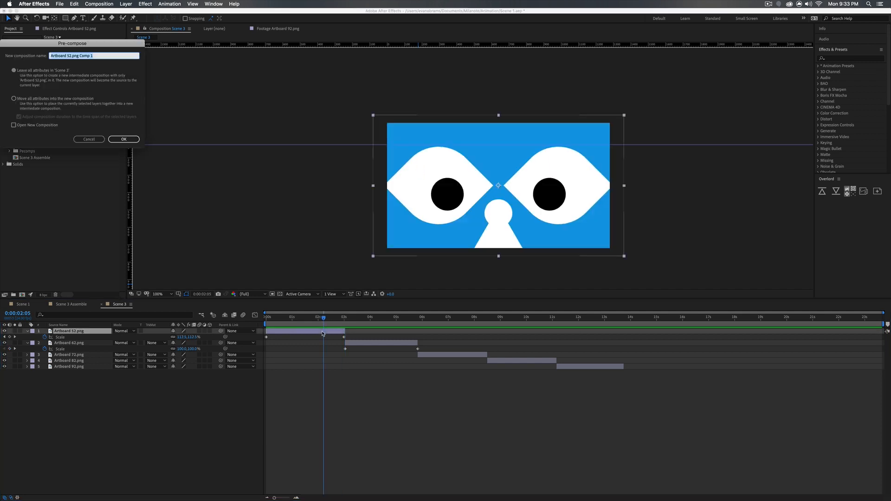
click(68, 98)
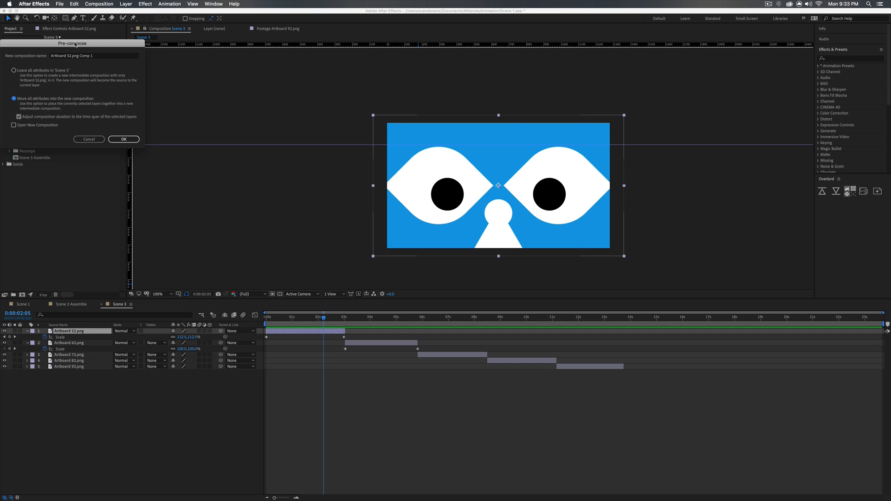
drag(76, 57, 105, 84)
triple_click(105, 83)
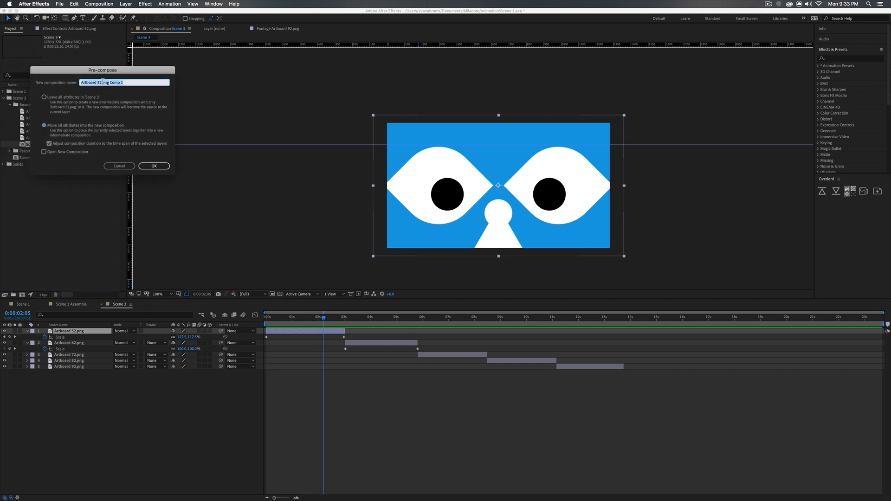
text(3 A)
key(Return)
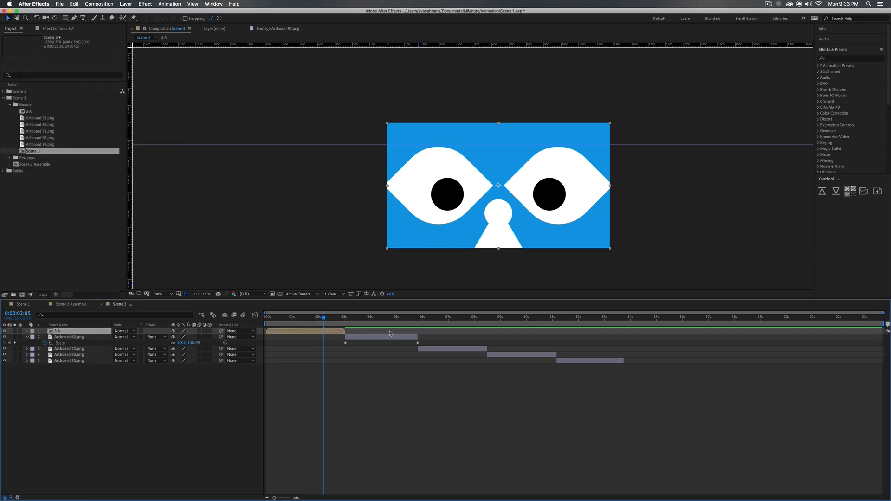
Close the Scene 3 composition, look over the layers of Scene 3 Assemble and open its Scene 3 A precomp
click(277, 421)
key(super+w)
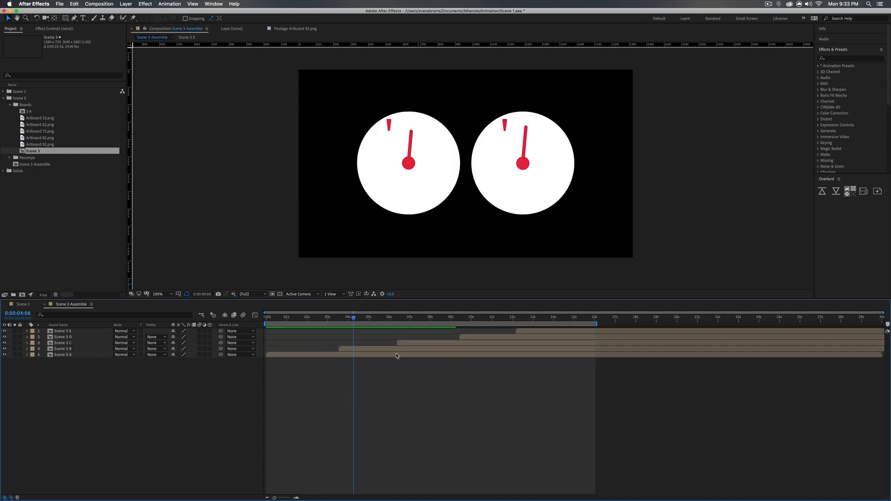
click(78, 355)
click(76, 349)
click(74, 331)
click(243, 388)
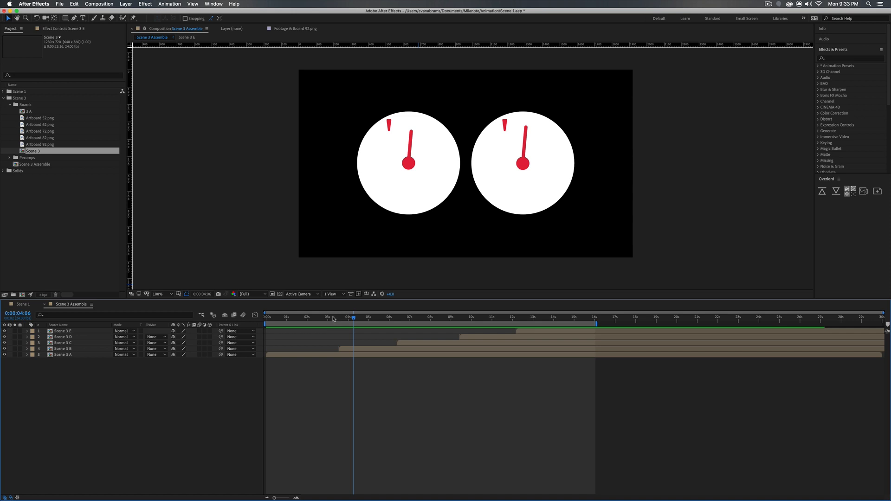
drag(332, 318, 318, 318)
click(330, 356)
double_click(330, 355)
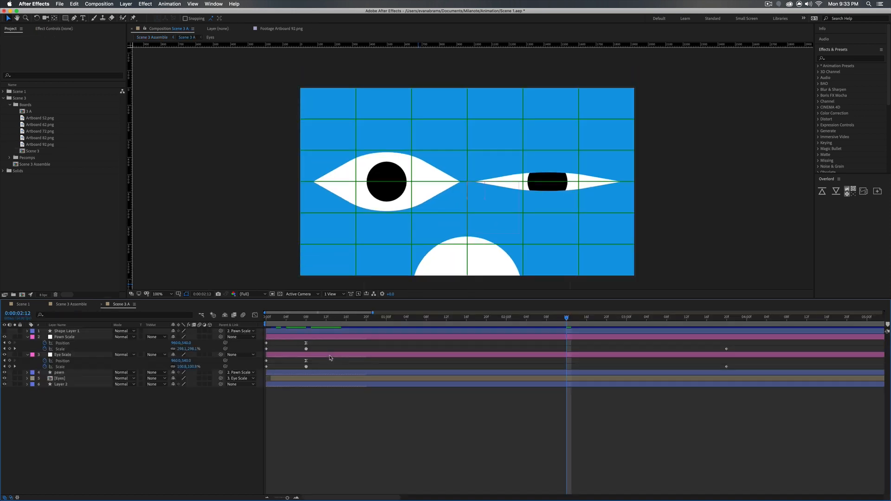
Scrub and play the opening of Scene 3 A, toggling the grid, to examine the eye blinks and the pawn's growth
drag(346, 318, 371, 318)
click(362, 319)
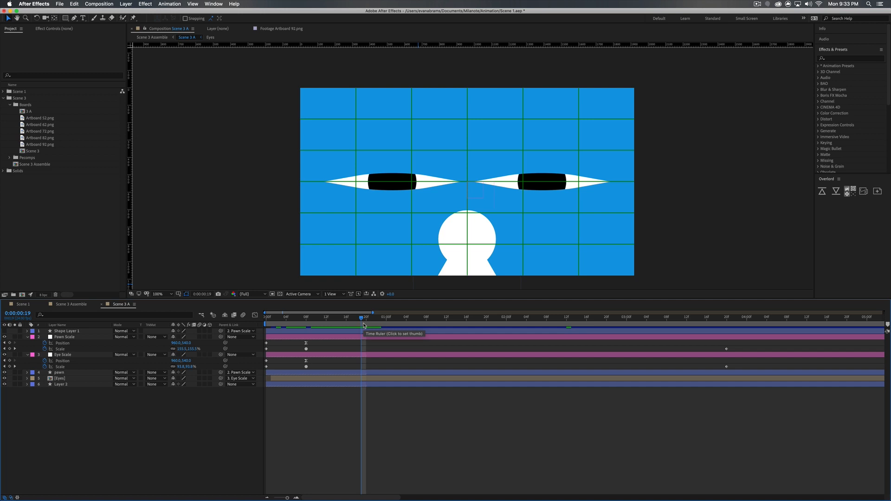
key(space)
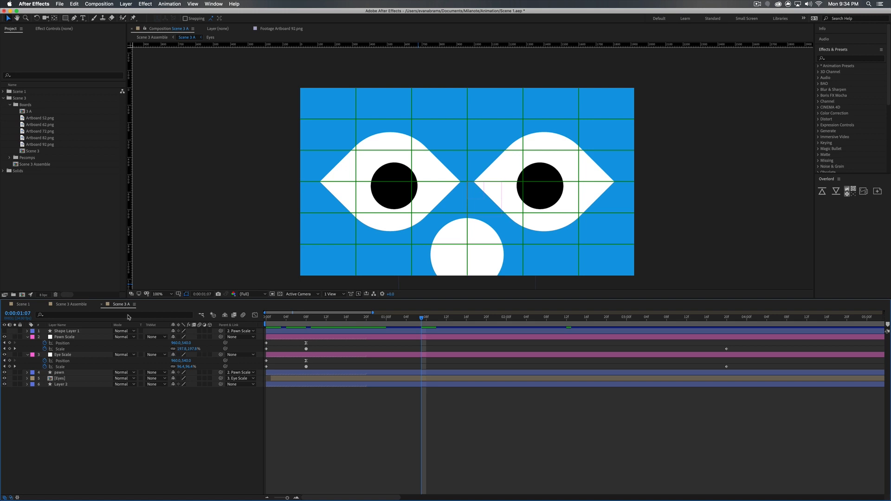
drag(351, 321, 294, 328)
key(space)
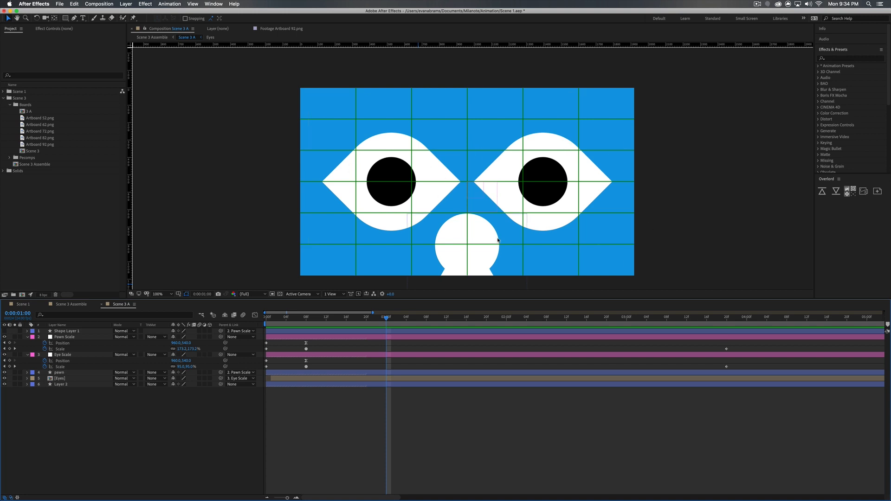
drag(327, 321, 292, 322)
key(super+apostrophe)
key(space)
key(space)
key(super+apostrophe)
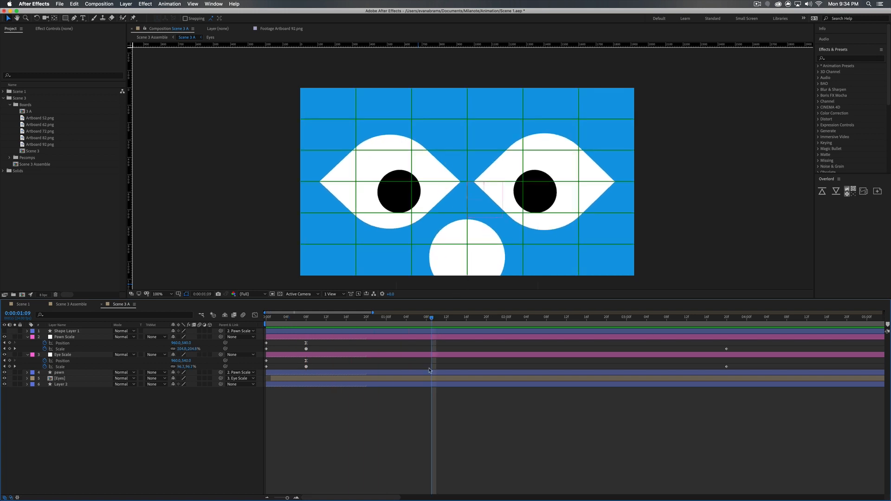
Play Scene 3 A from its start and replay its end to review the full eye and pawn animation
drag(393, 320, 341, 328)
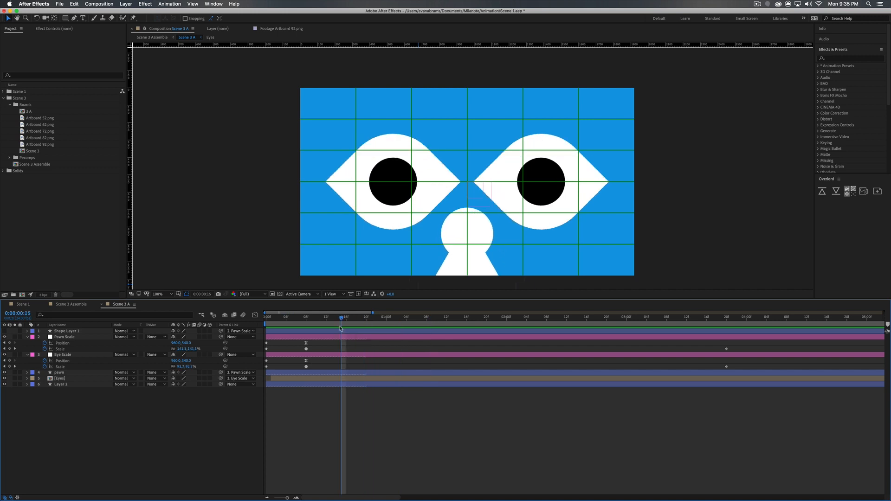
key(space)
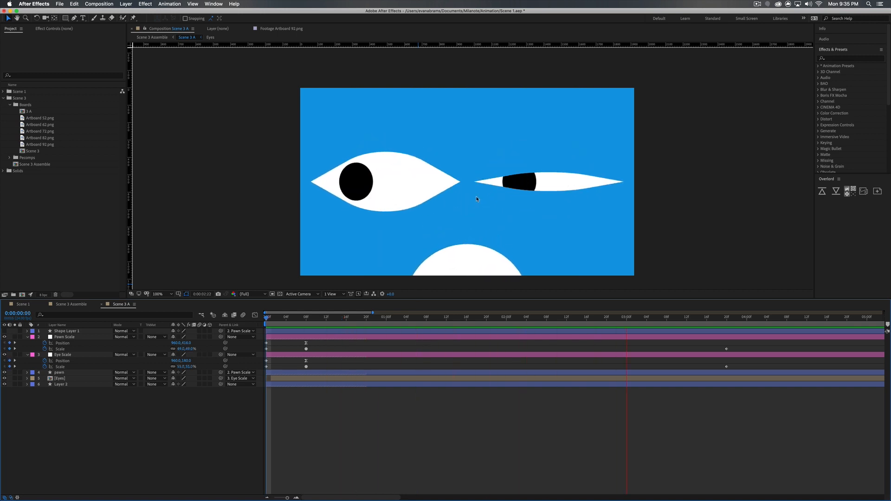
key(space)
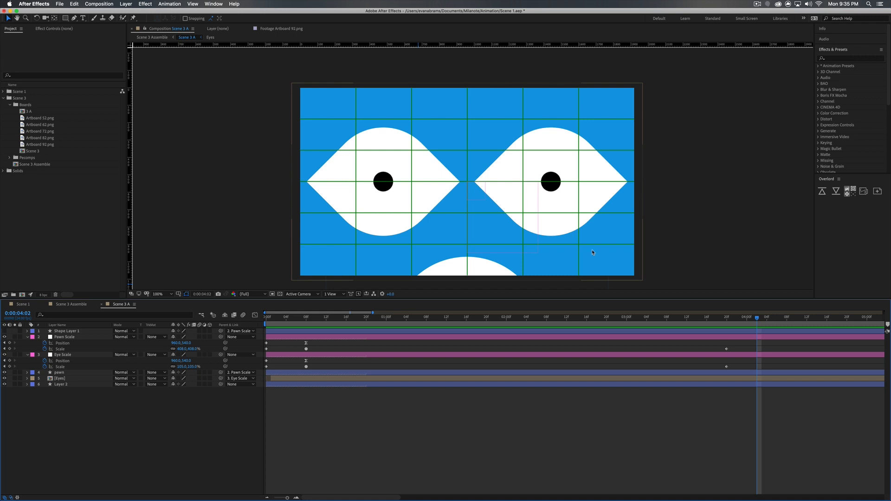
drag(756, 319, 692, 328)
key(space)
key(space)
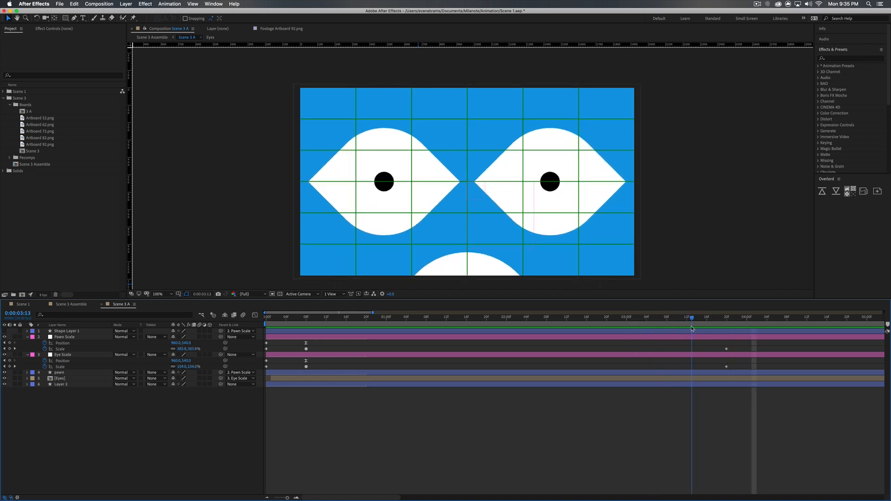
Check the cut from Scene 3 A to Scene 3 B in Scene 3 Assemble and reopen Scene 3 A
click(81, 304)
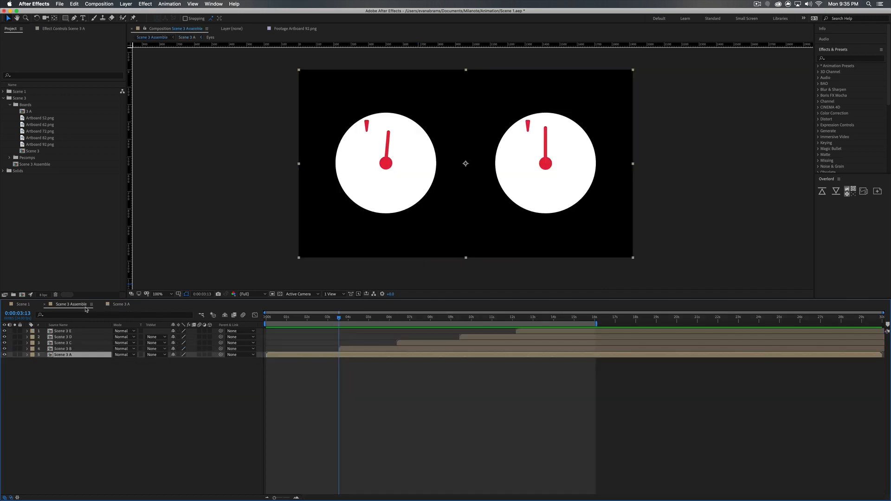
drag(331, 320, 341, 320)
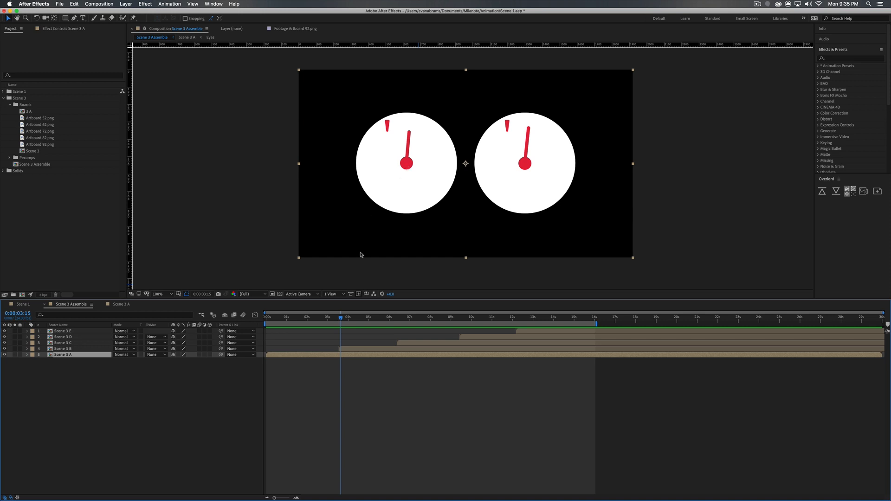
double_click(317, 355)
Scrub and play Scene 3 A to examine how the Pawn Scale and Eye Scale nulls drive the motion
drag(679, 323, 676, 324)
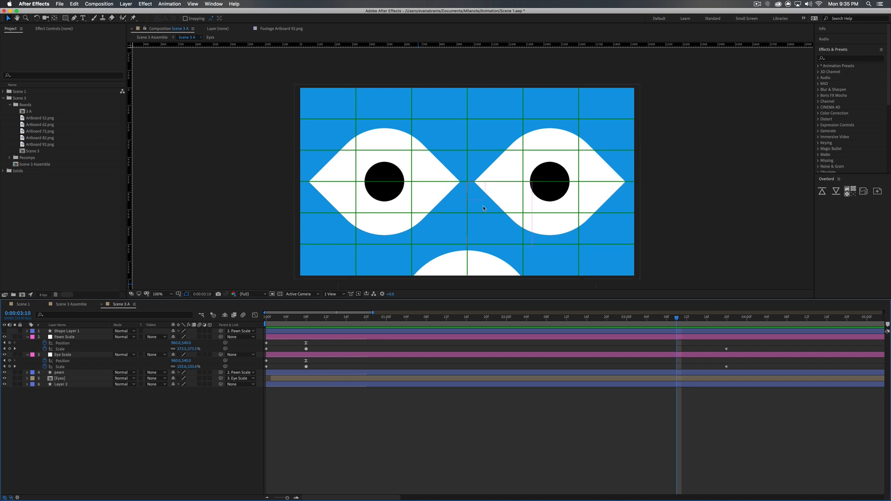
drag(507, 319, 287, 351)
key(space)
key(space)
drag(327, 320, 362, 327)
click(370, 338)
shift+click(371, 355)
click(383, 411)
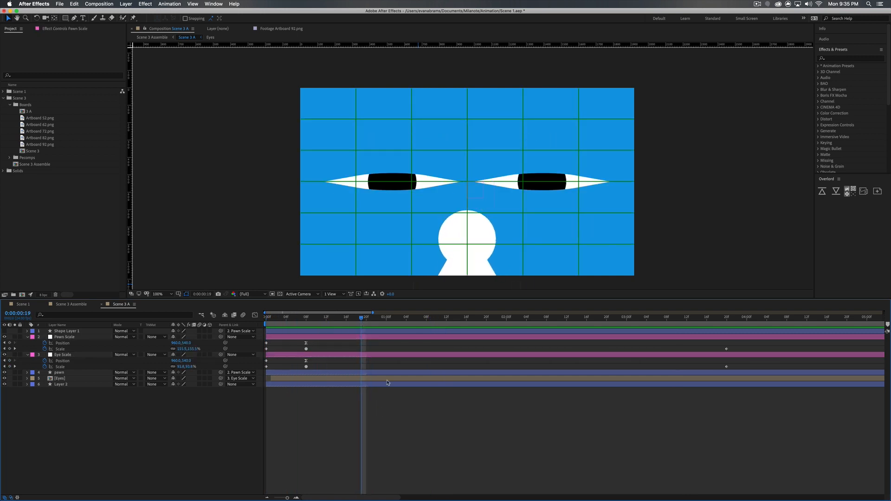
key(space)
key(space)
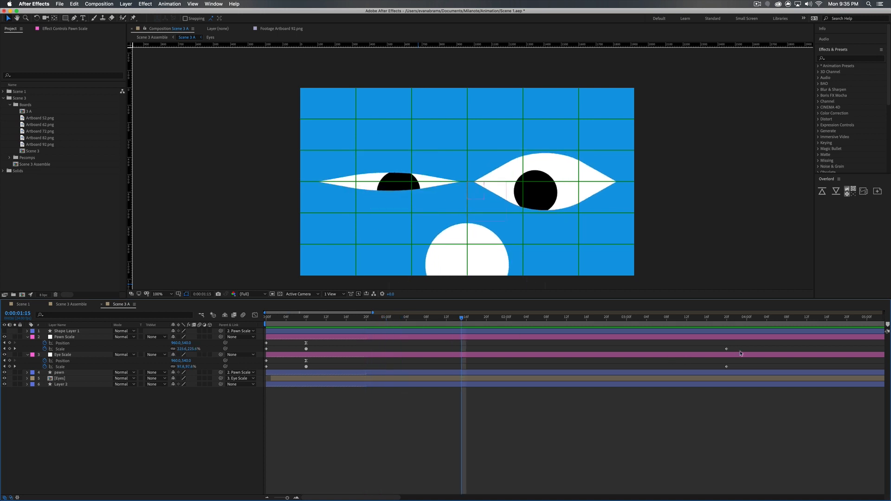
Inspect the speed curves of the last Pawn Scale and Eye Scale keyframes in the Graph Editor and play the result
click(712, 319)
drag(714, 341, 734, 371)
key(shift+F3)
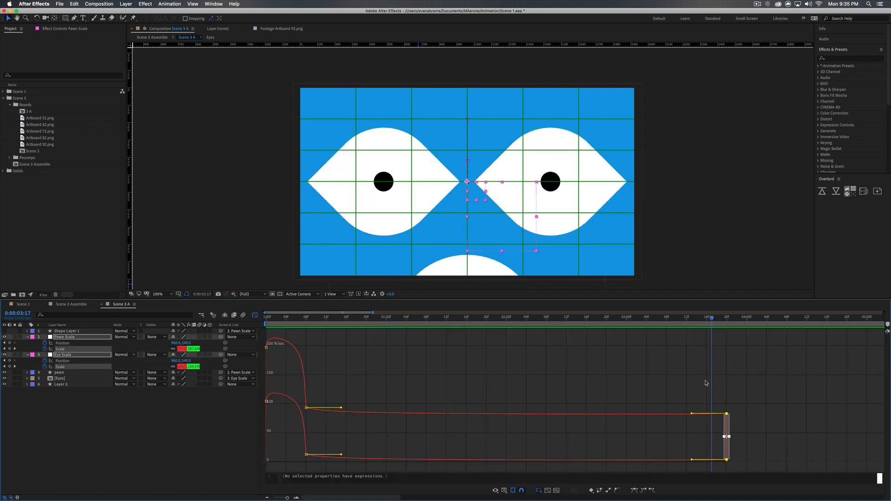
key(shift+F3)
key(space)
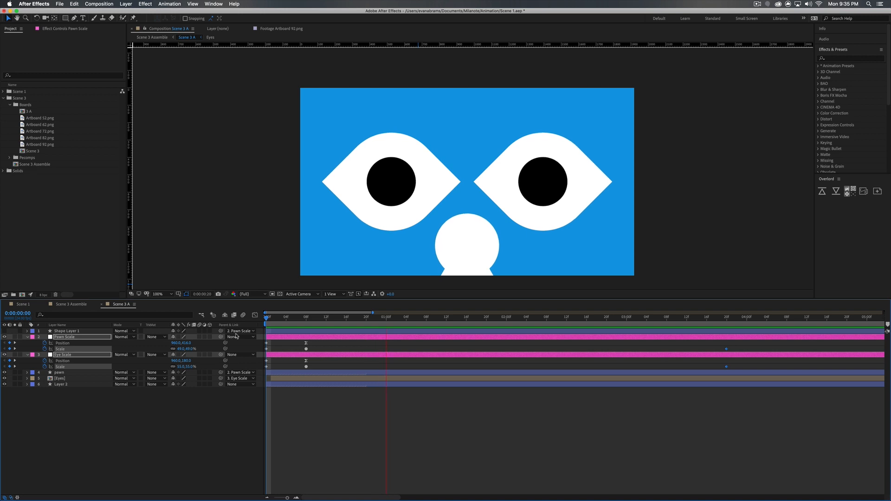
key(space)
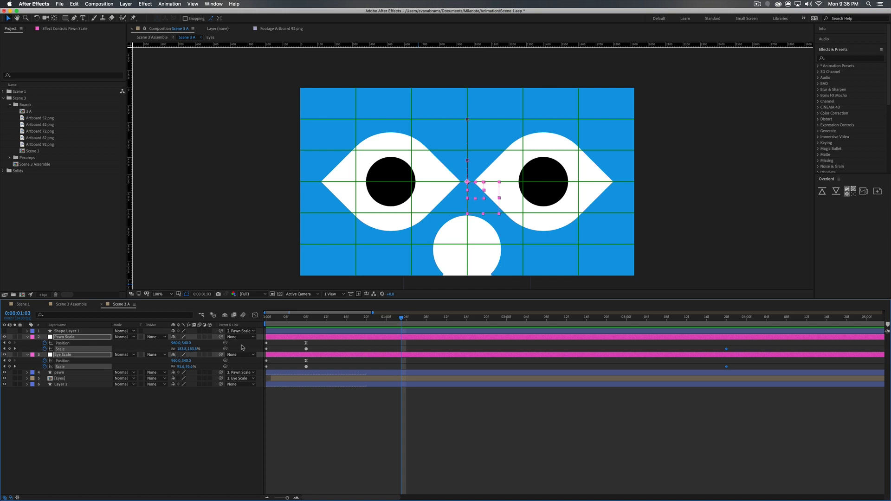
Replay Scene 3 A from its first frame and scrub the opening eye and pawn motion to frame 16
drag(353, 318, 263, 330)
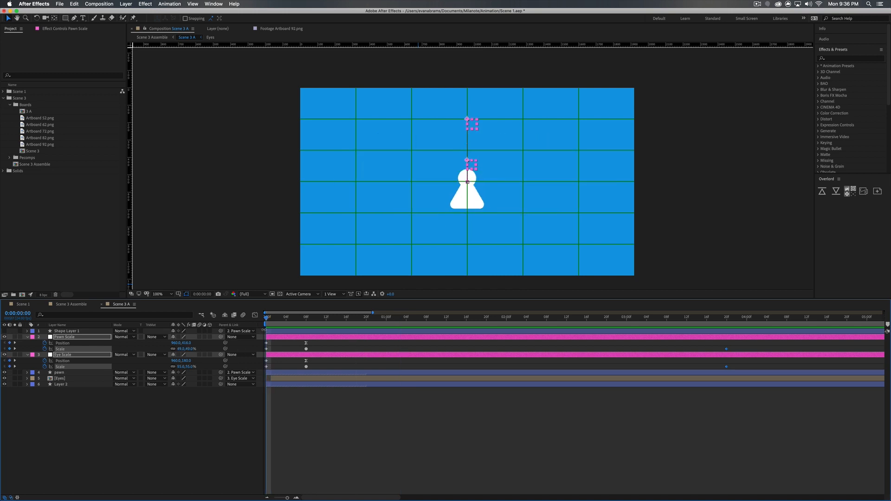
key(space)
key(space)
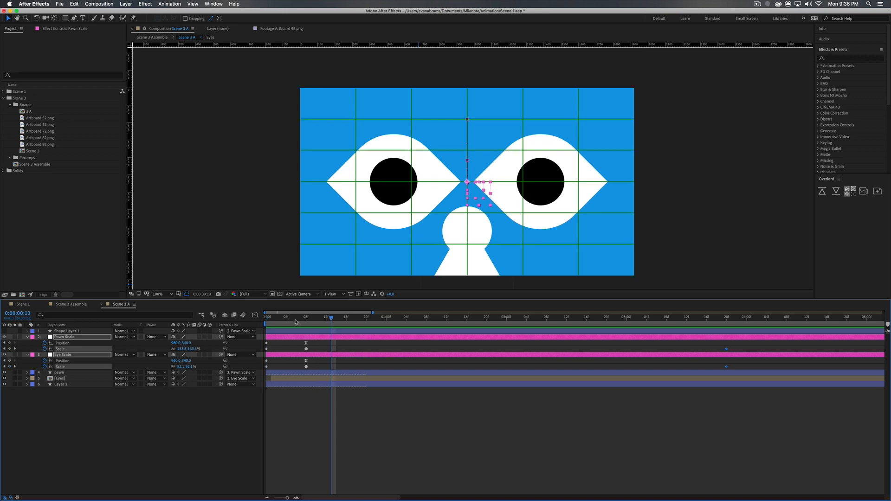
drag(270, 319, 346, 320)
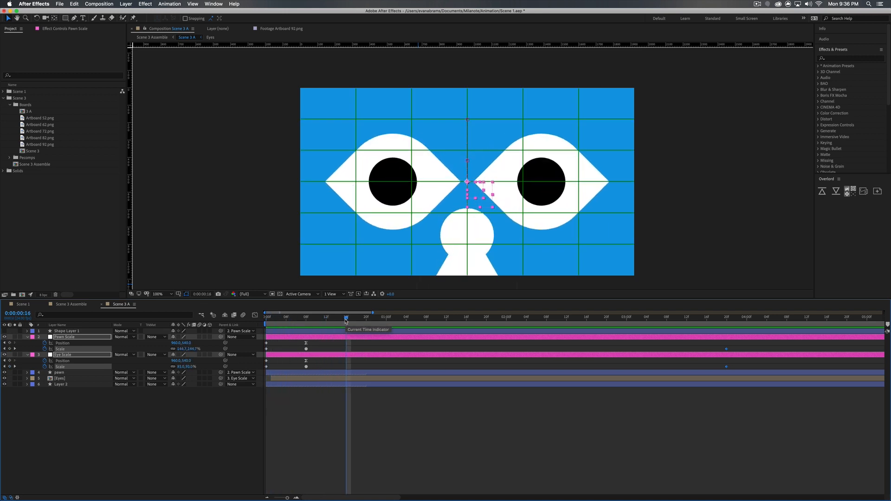
Open the Eyes precomp and step through the Path keyframes of the White and White 3 layers to examine the blink
double_click(400, 180)
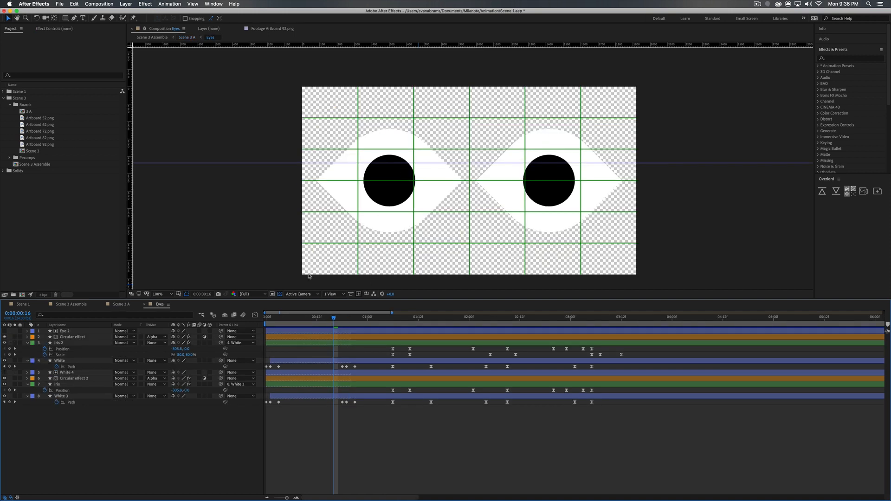
click(346, 397)
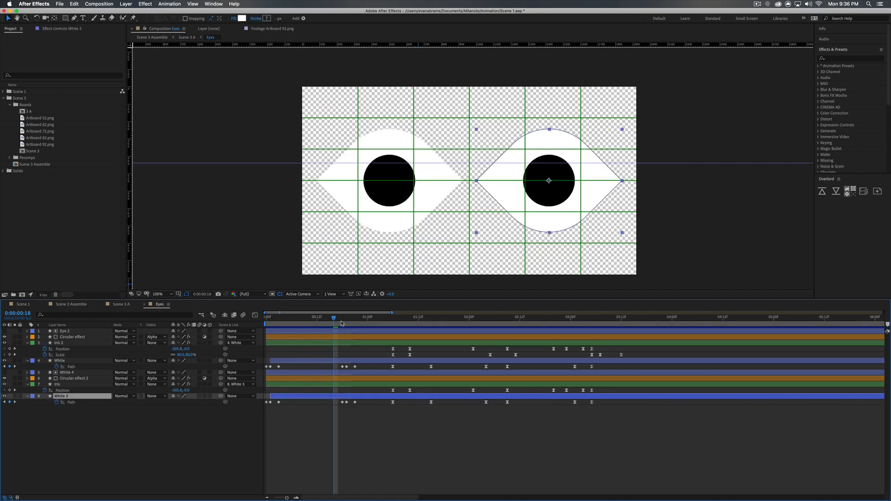
key(k)
key(k)
click(347, 367)
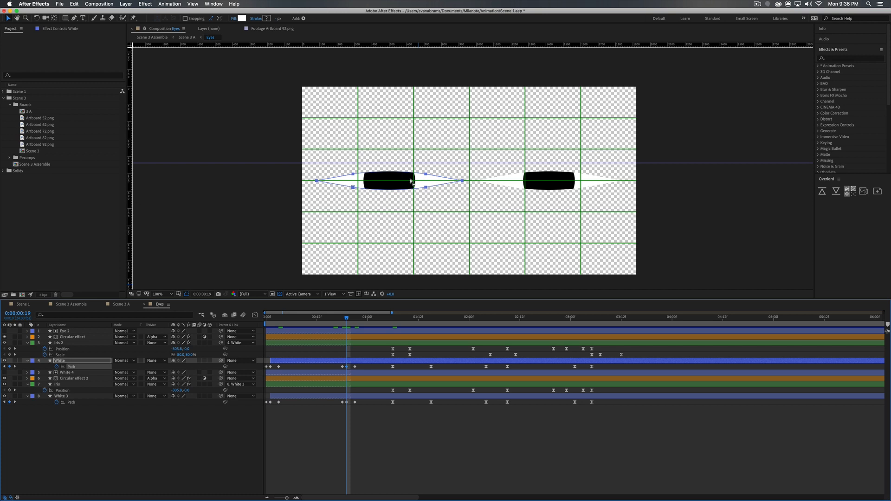
key(Page_Down)
key(Page_Down)
key(Page_Down)
key(Page_Down)
key(Page_Down)
key(Page_Down)
key(Page_Down)
key(Page_Down)
Select the Iris 2 layer, return to the closed-eye frame and inspect its Set Matte effect settings
click(421, 344)
key(Page_Up)
key(Page_Up)
key(Page_Up)
key(Page_Up)
key(Page_Up)
key(Page_Up)
key(Page_Up)
key(Page_Up)
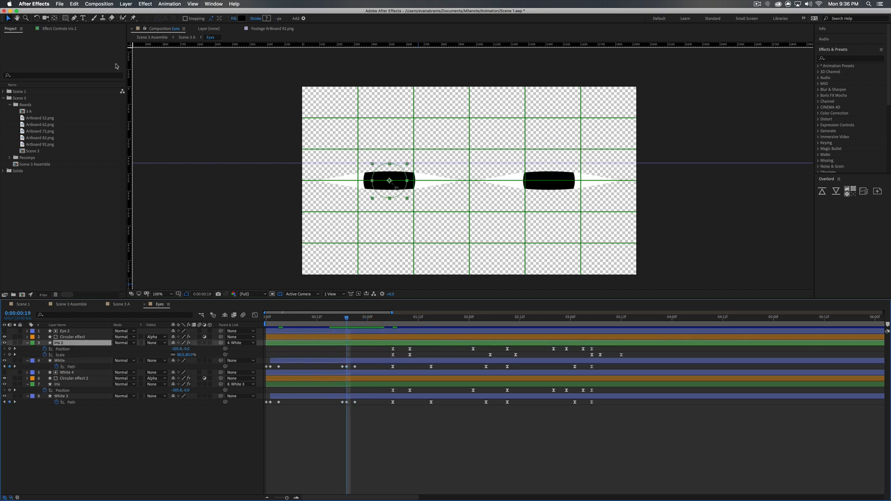
click(77, 29)
click(30, 43)
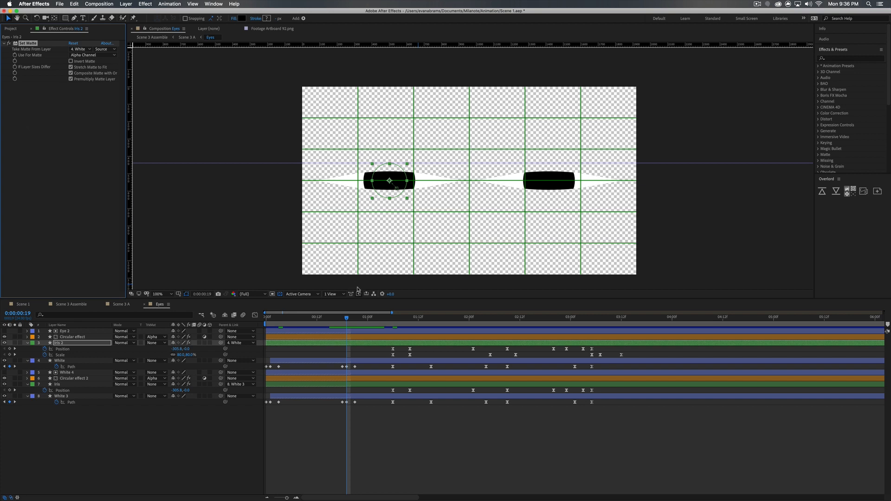
click(226, 451)
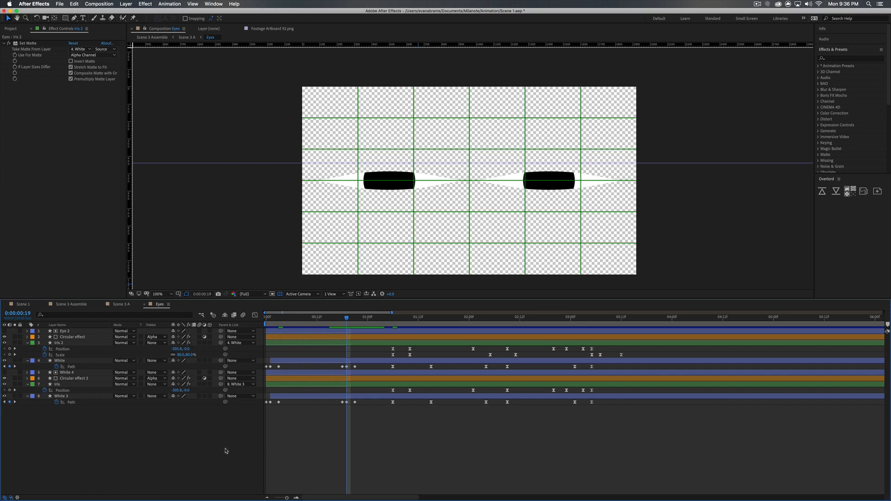
Play the Eyes precomp in short stretches to review the iris movement and alternating blinks
key(space)
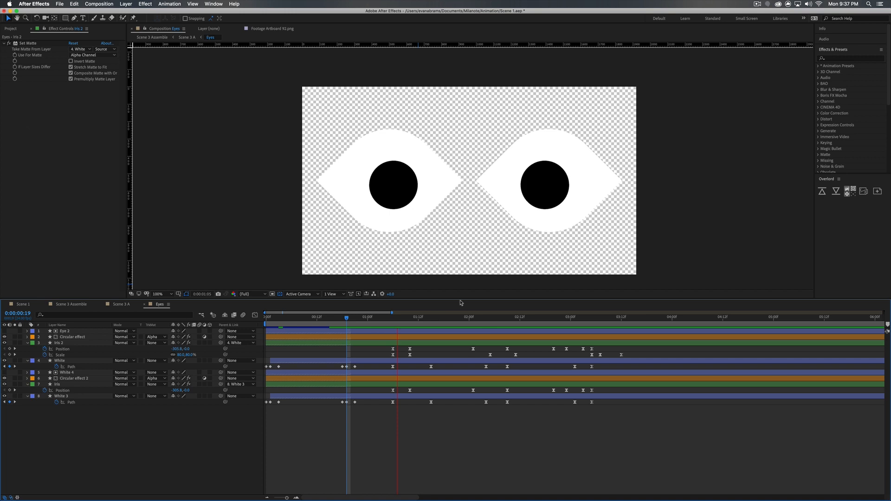
key(space)
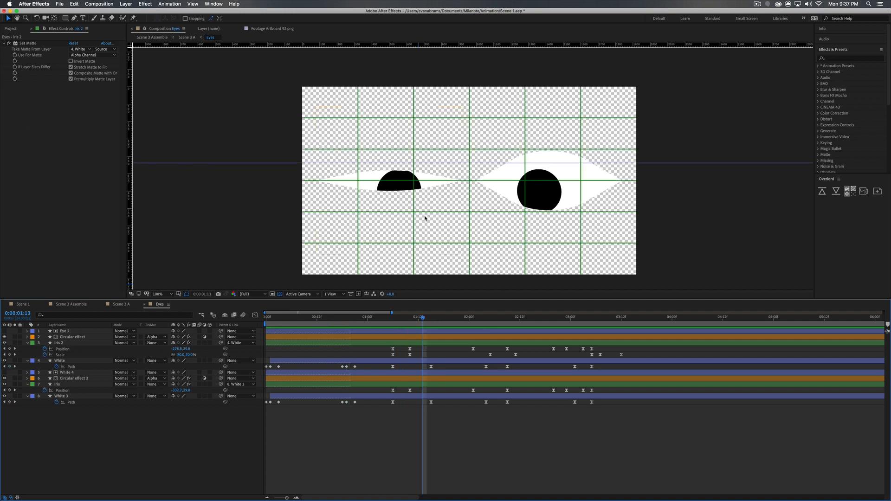
key(space)
key(space)
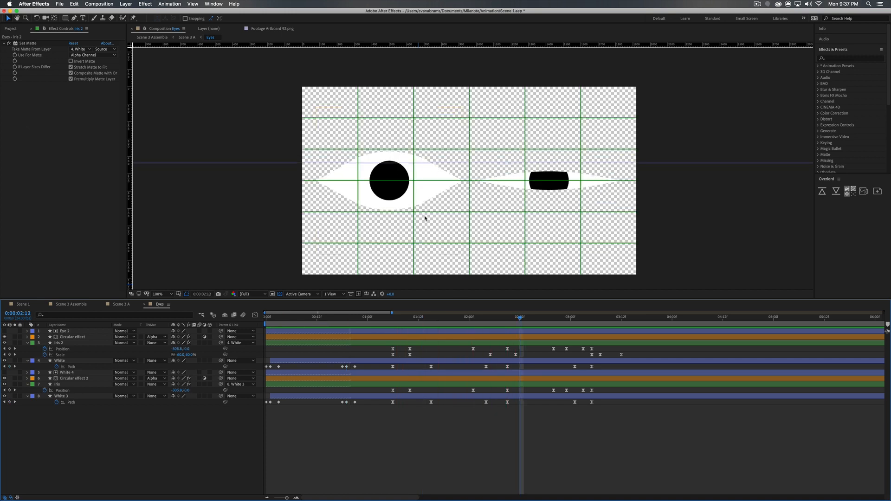
Close the Eyes precomp and play the rest of Scene 3 A to review the blinks in context
key(super+w)
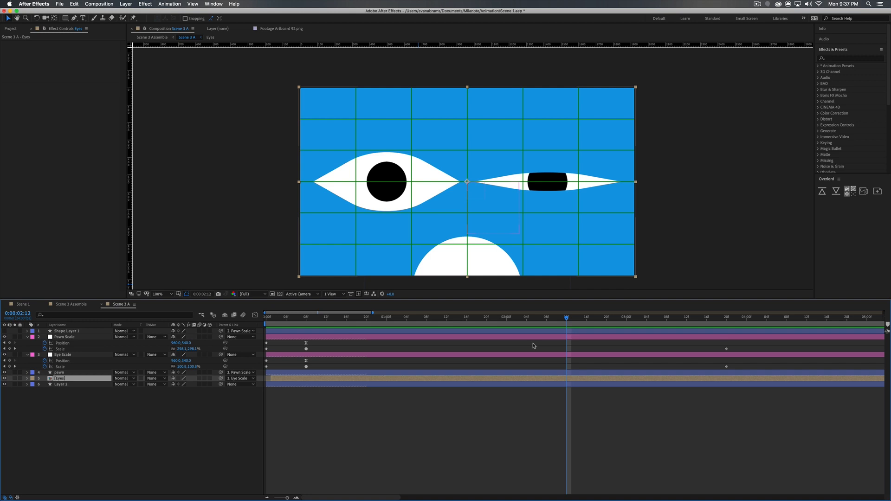
key(space)
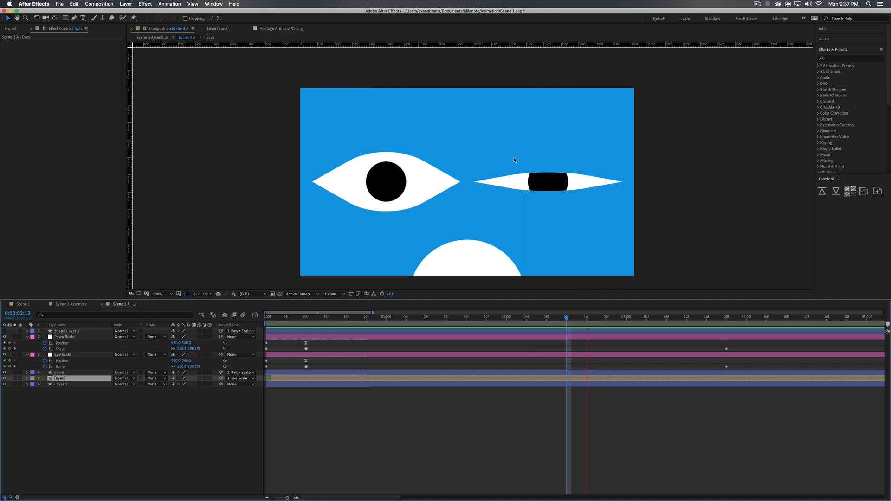
key(space)
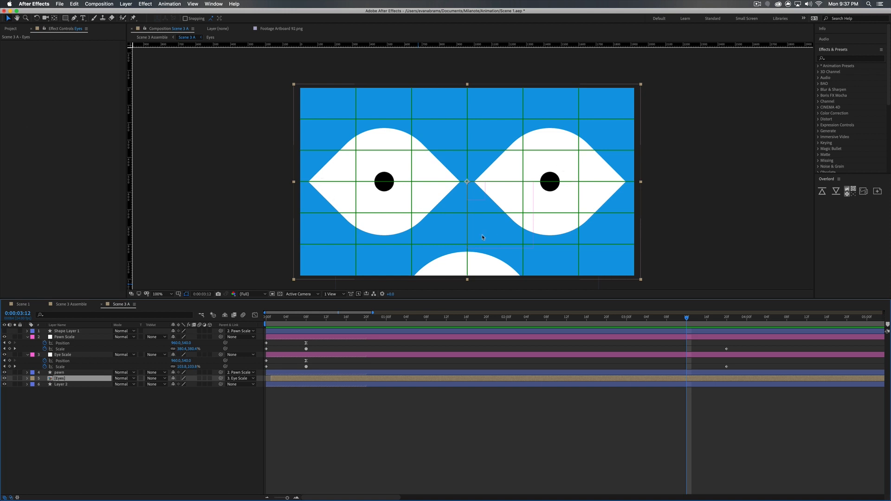
click(279, 421)
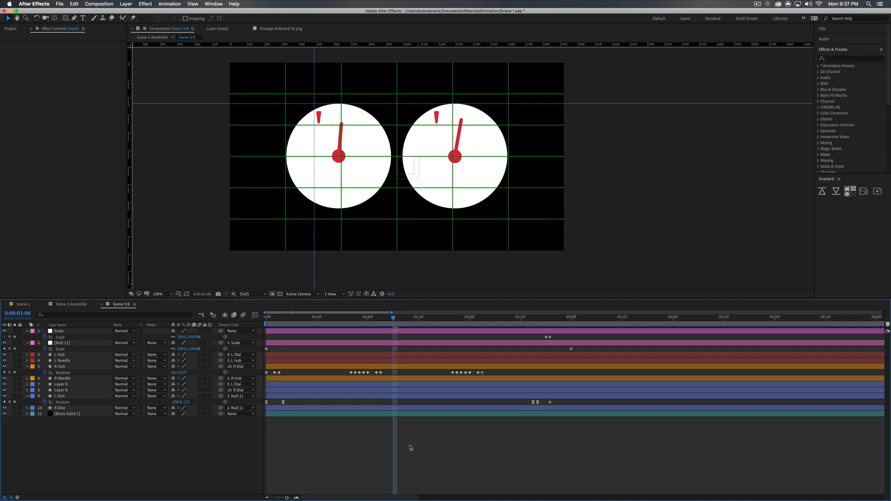
Play Scene 3 B from its start and select Null 11 to examine the slow scaling of the two dials
drag(383, 319, 196, 327)
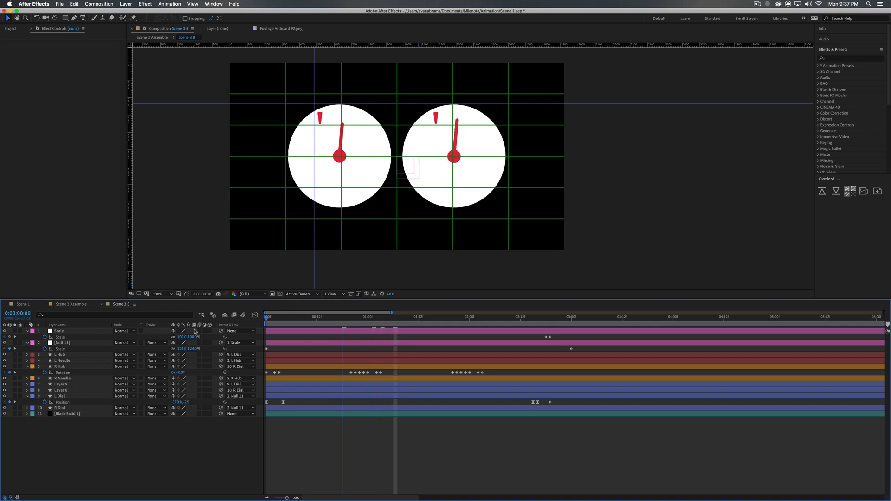
key(space)
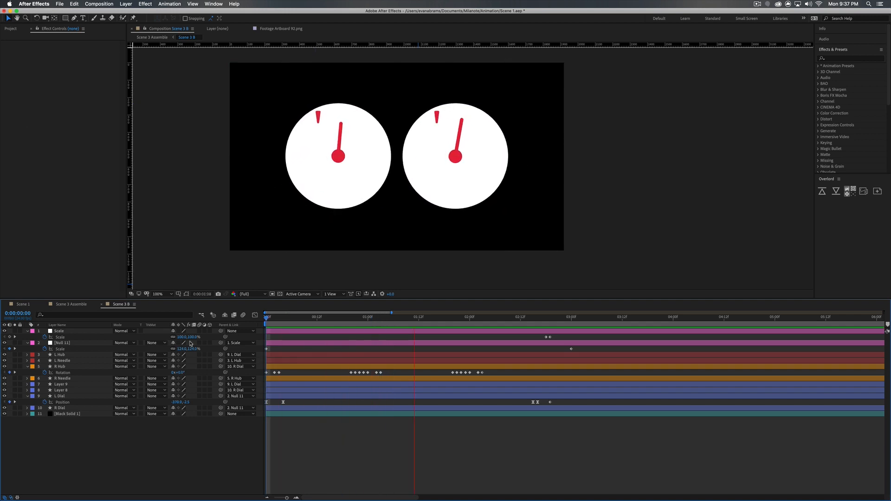
key(space)
click(453, 318)
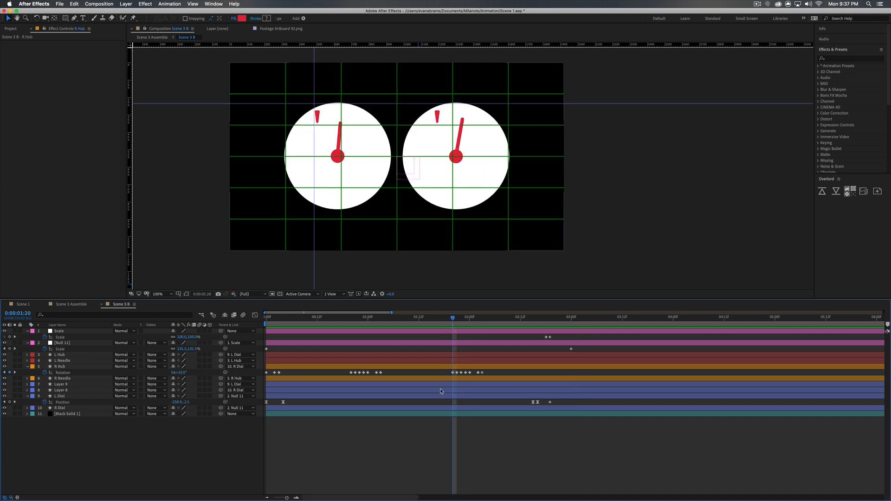
click(64, 343)
key(space)
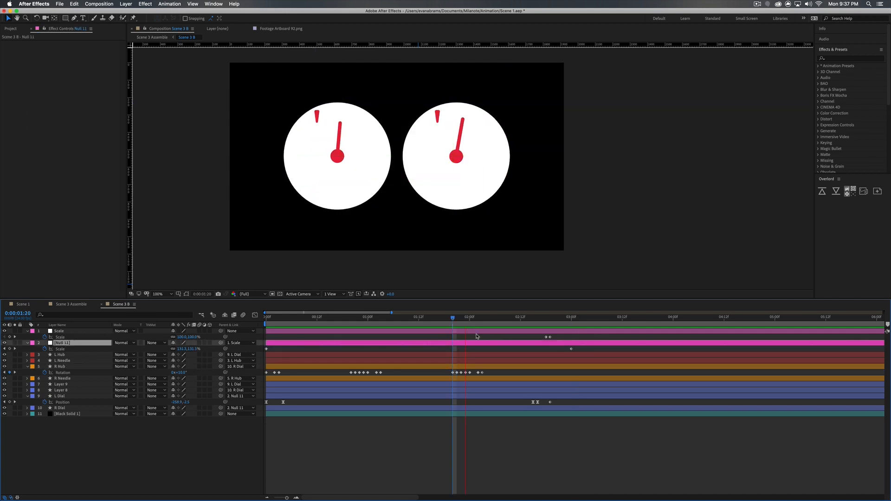
key(space)
Scrub the closing dial movement in Scene 3 B and replay the composition from its beginning
click(533, 321)
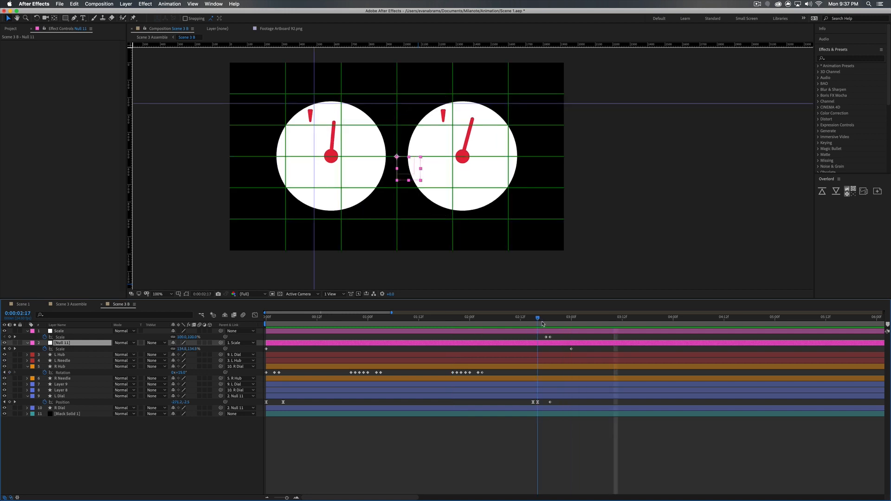
drag(533, 326, 215, 360)
key(space)
key(space)
click(530, 319)
Close Scene 3 B and play Scene 3 Assemble from just before the Scene 3 B layer to review that section
key(super+w)
click(391, 320)
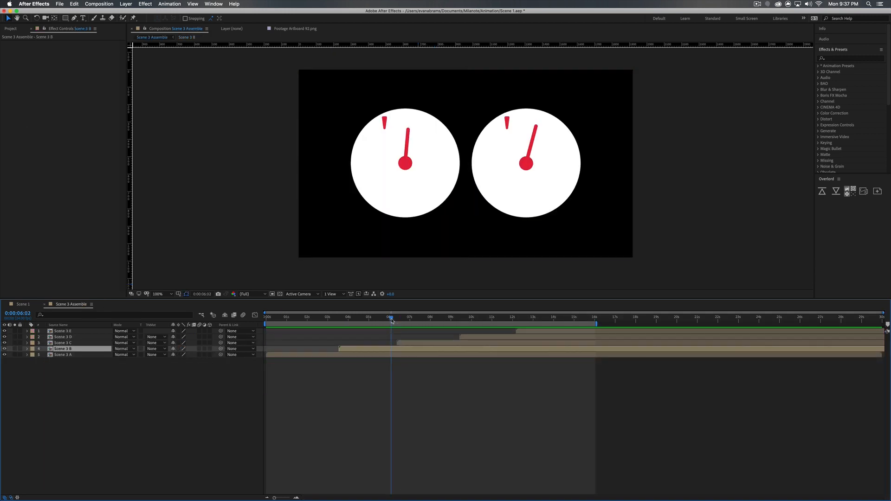
key(space)
click(333, 319)
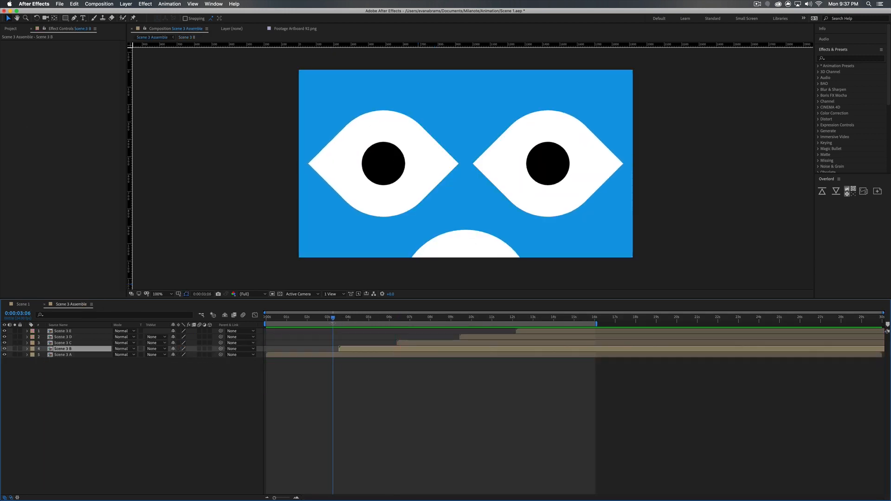
click(391, 319)
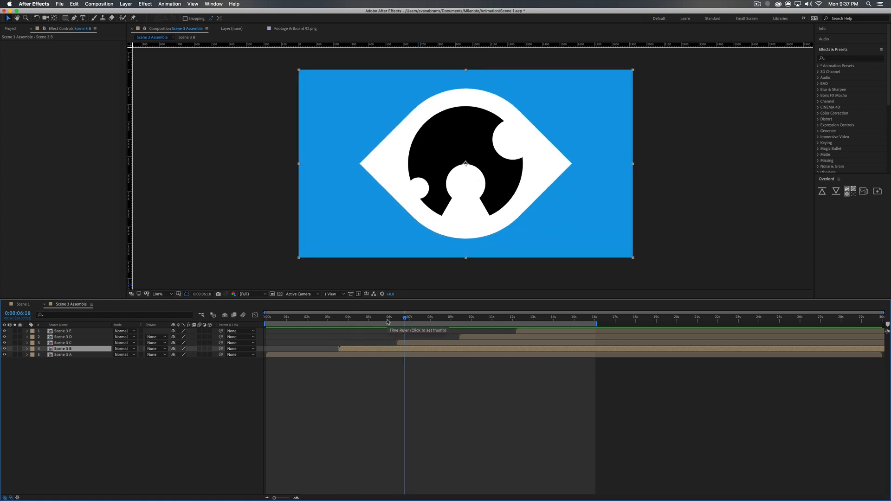
Play into the cut from Scene 3 B to Scene 3 C and step frame by frame across it to compare the shapes
click(388, 320)
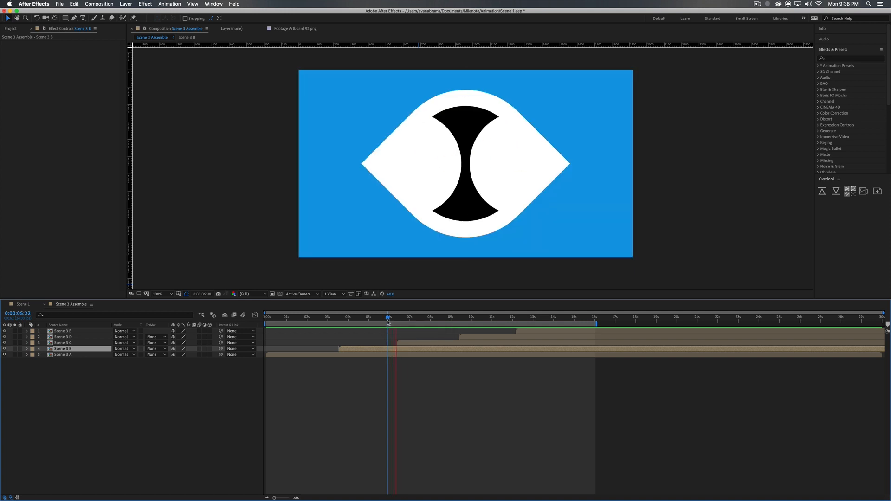
key(space)
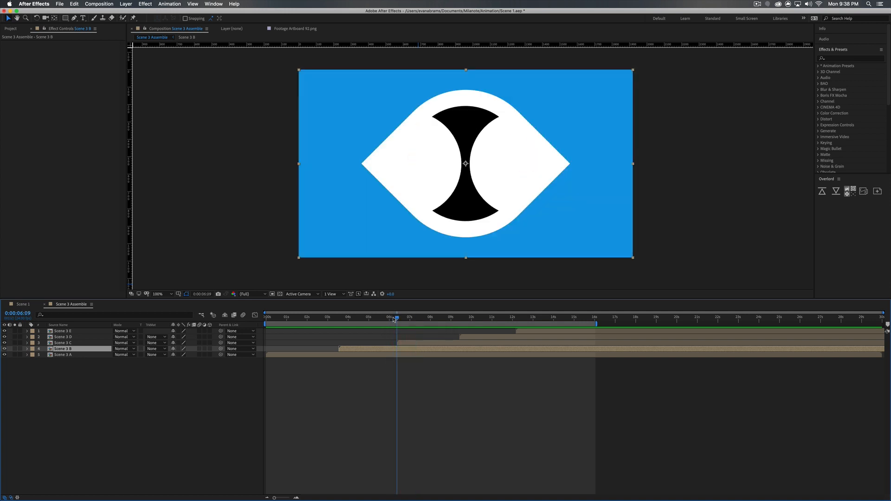
key(Page_Up)
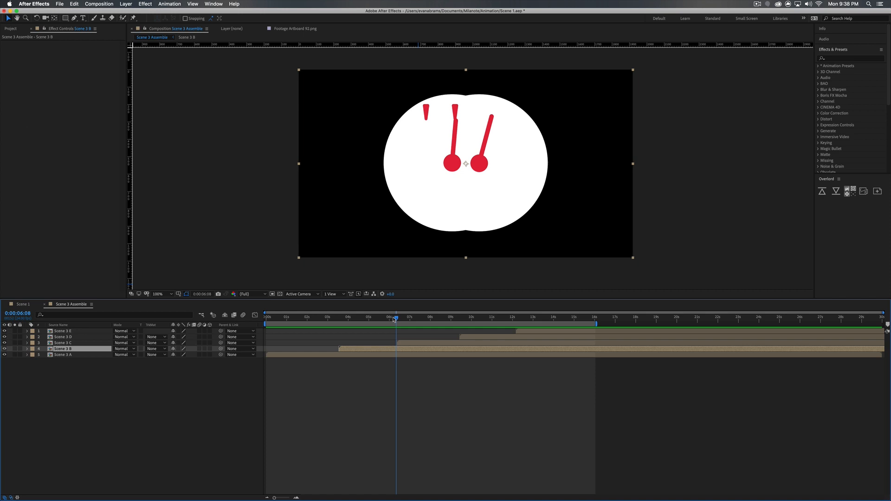
key(Page_Up)
key(Page_Up)
key(Page_Up)
key(Page_Down)
key(Page_Down)
key(Page_Down)
key(Page_Down)
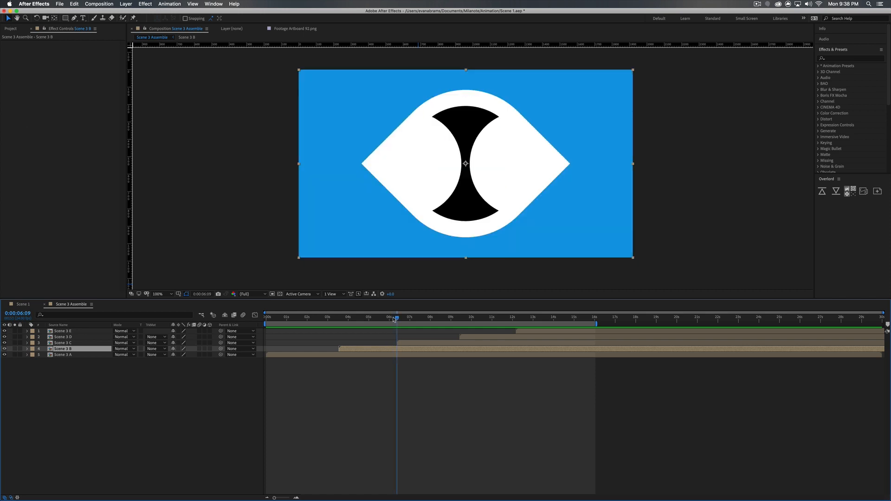
Step forward through the opening frames of Scene 3 C to examine how the iris and pawn form
key(Page_Down)
key(Page_Down)
key(Page_Down)
key(Page_Down)
key(Page_Down)
key(Page_Down)
key(Page_Down)
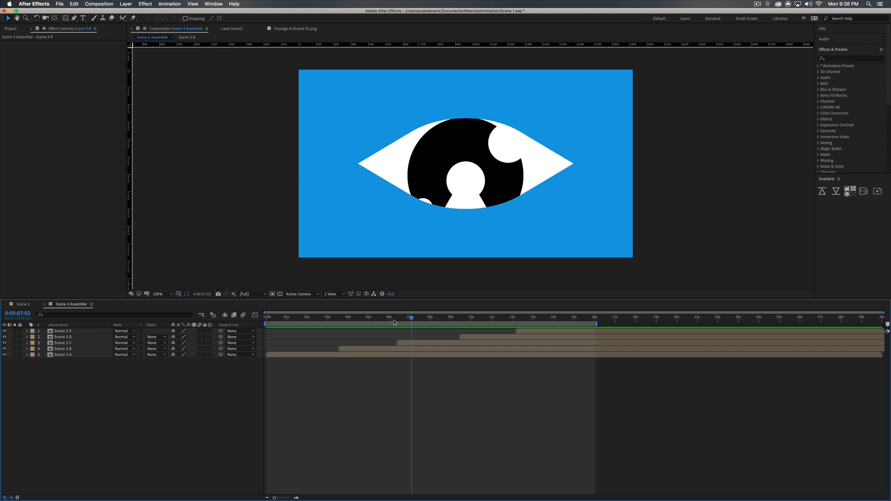
Switch to Milanote in Chrome and go from the Story Board to the Chess Motion Project board
key(super+Tab)
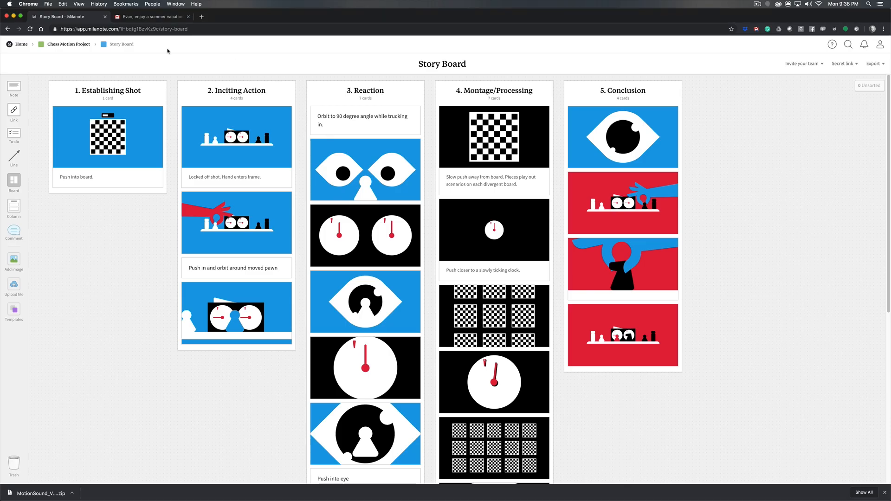
click(62, 45)
click(321, 158)
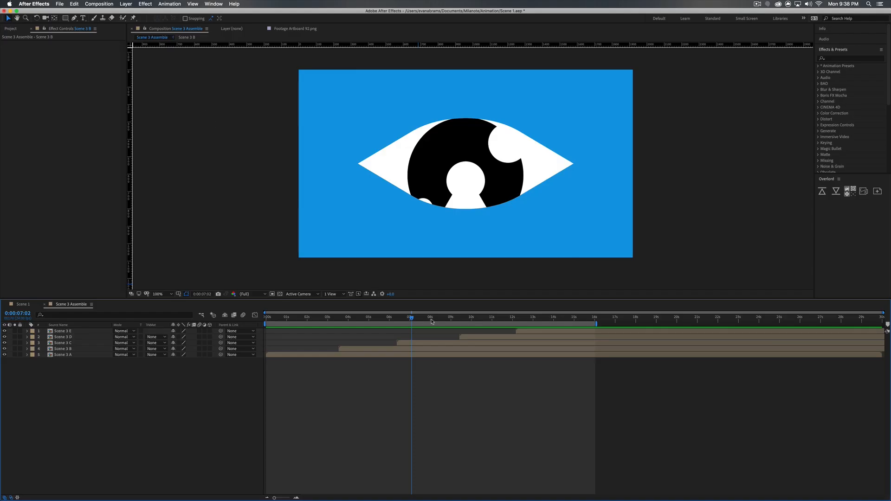
Switch back to After Effects and play Scene 3 Assemble from the cut to Scene 3 C
click(406, 323)
drag(406, 324, 396, 326)
key(space)
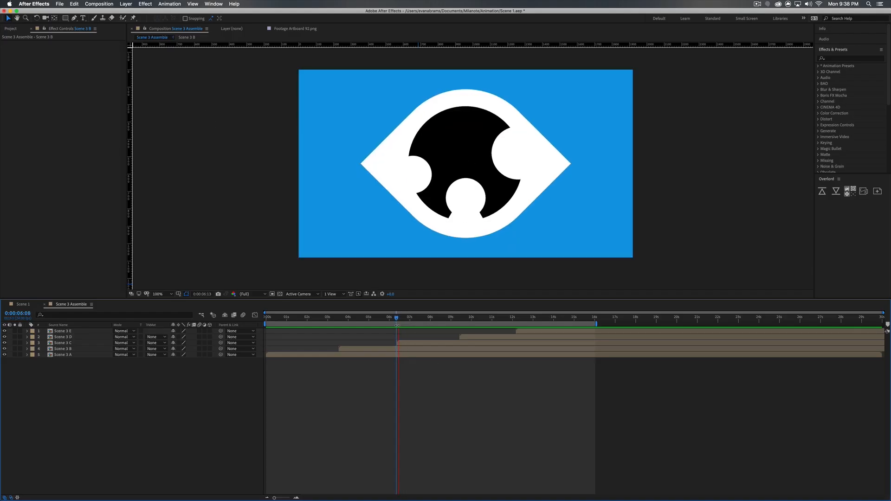
key(space)
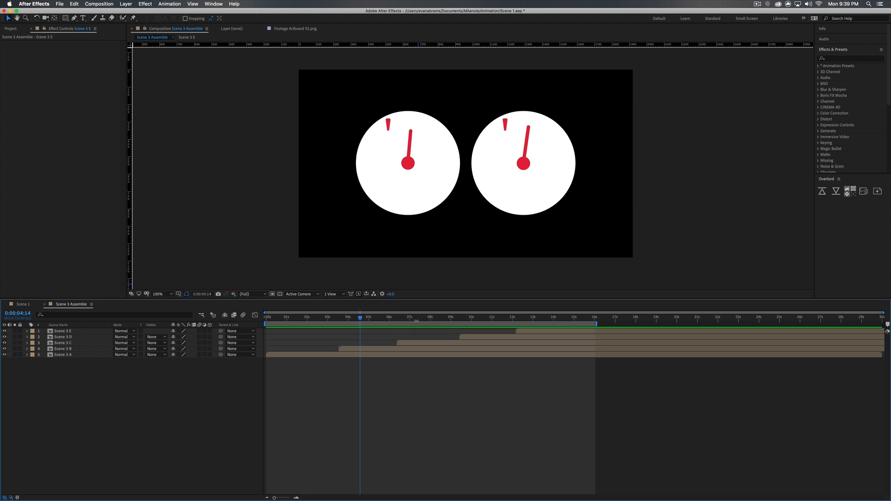
Scrub the single-eye shot to 7:18 and replay it from the start of Scene 3 C
drag(416, 321, 425, 321)
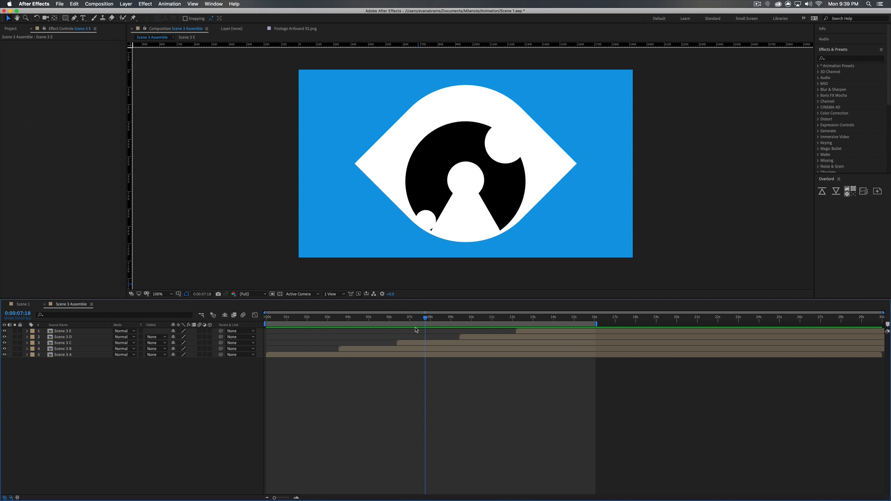
click(399, 320)
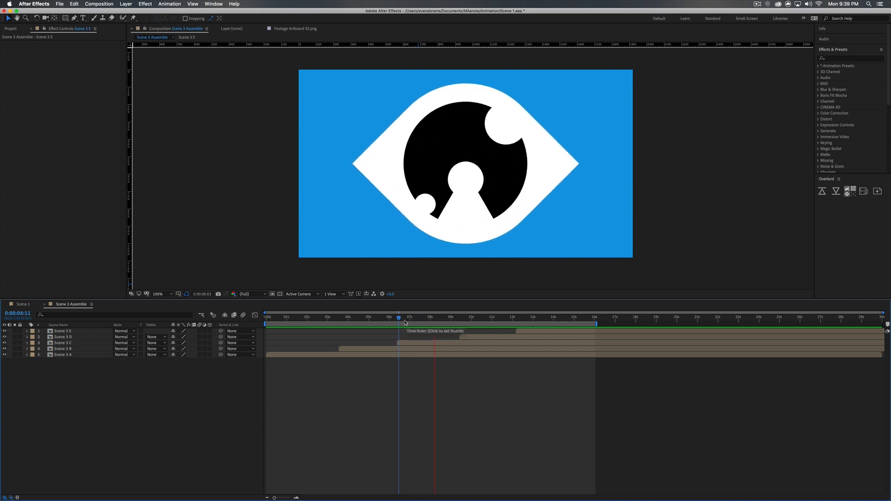
Scrub the single-eye shot in Scene 3 Assemble back from 8:07 to 7:20
click(437, 320)
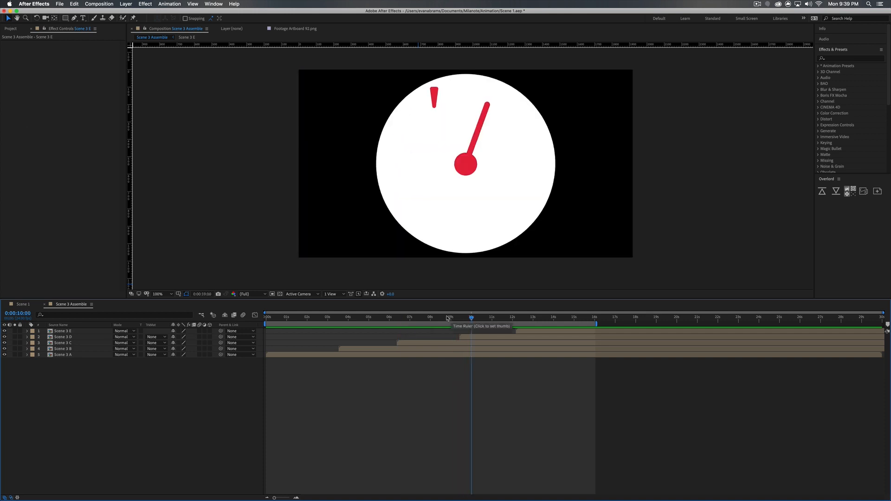
drag(438, 319, 437, 319)
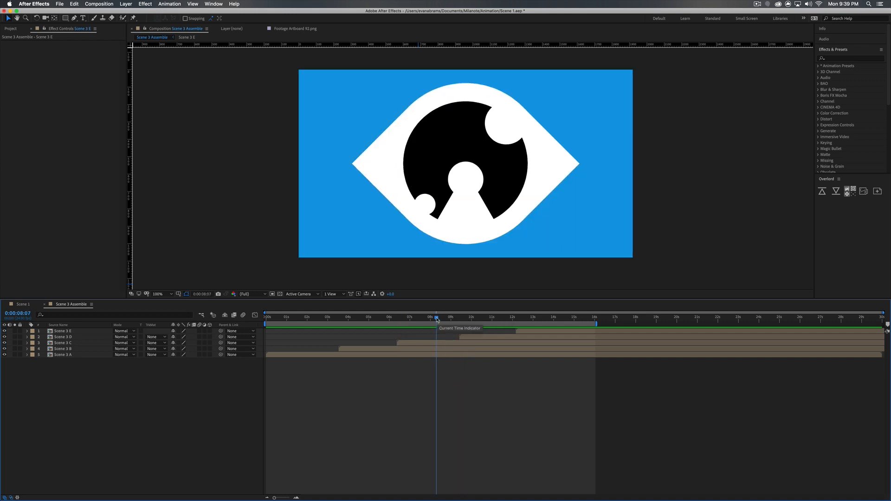
drag(436, 320, 428, 319)
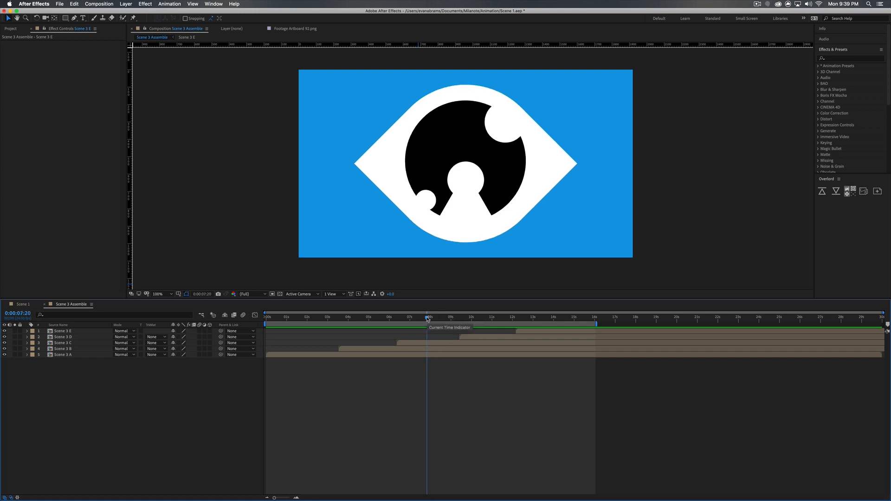
Check the two-eye shot at 1:22 and scrub to the double-clock shot at 5:13 in Scene 3 Assemble
click(527, 331)
click(378, 423)
click(306, 320)
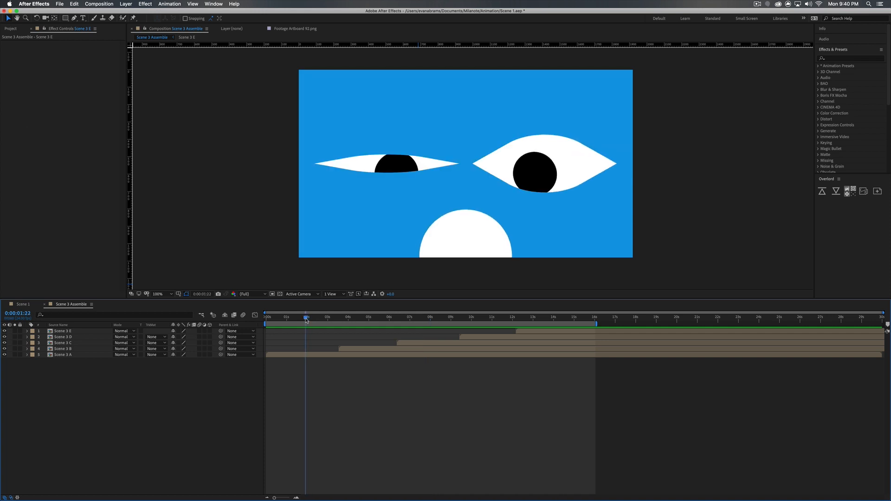
drag(420, 320, 381, 328)
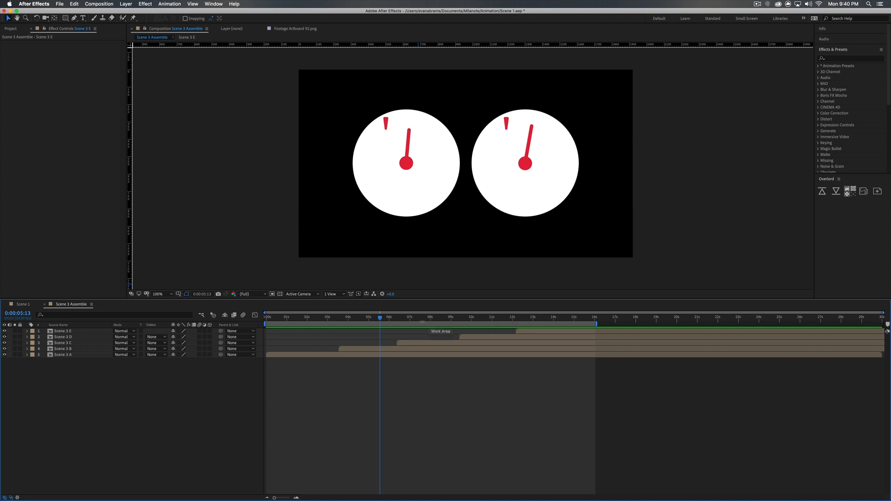
Select the Scene 3 A to Scene 3 E layers one after another, ending with nothing selected
click(71, 355)
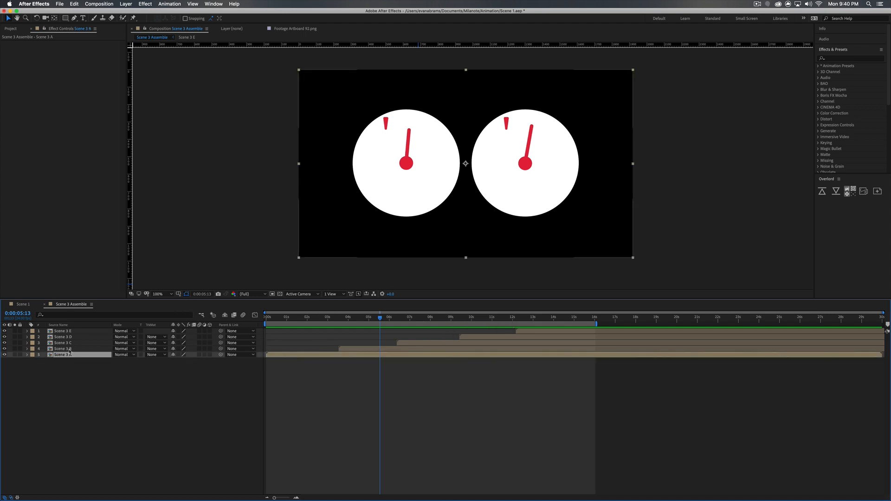
click(71, 349)
click(71, 342)
click(72, 337)
click(71, 331)
click(479, 387)
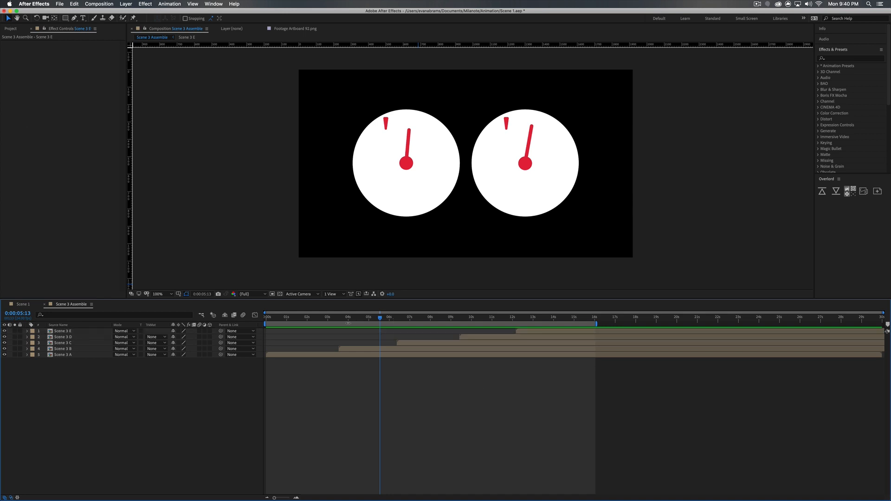
Scrub Scene 3 Assemble to the start of Scene 3 E, open that composition and preview its eye animation from 2:06
drag(327, 319, 425, 320)
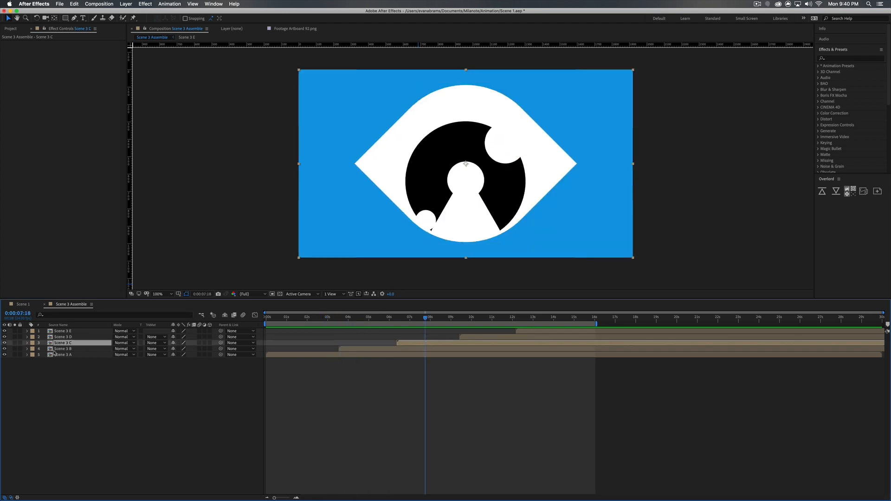
drag(518, 320, 522, 321)
double_click(538, 331)
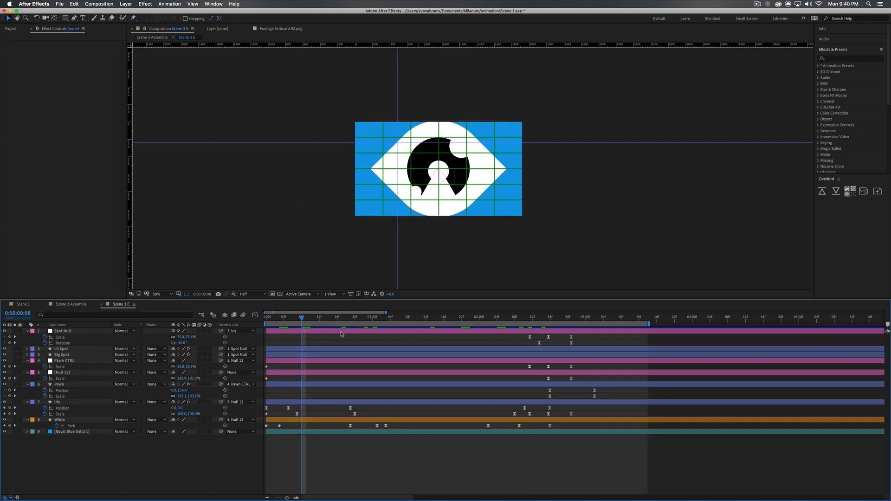
drag(337, 321, 505, 338)
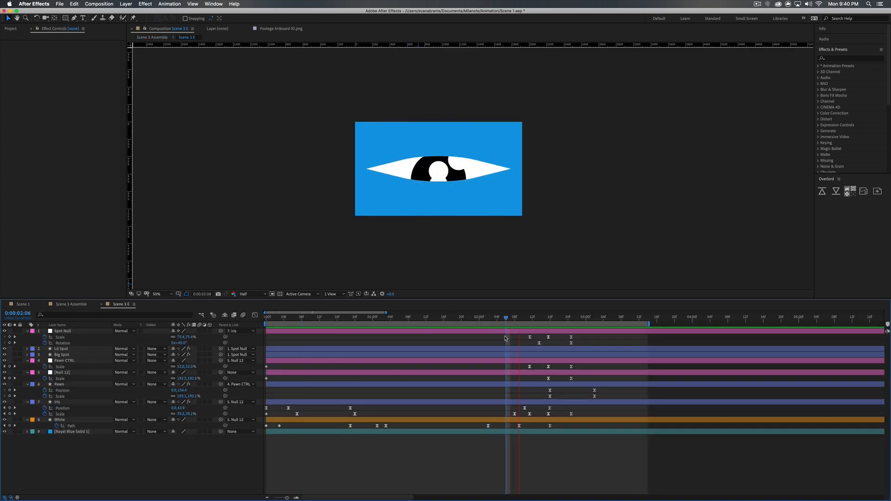
key(space)
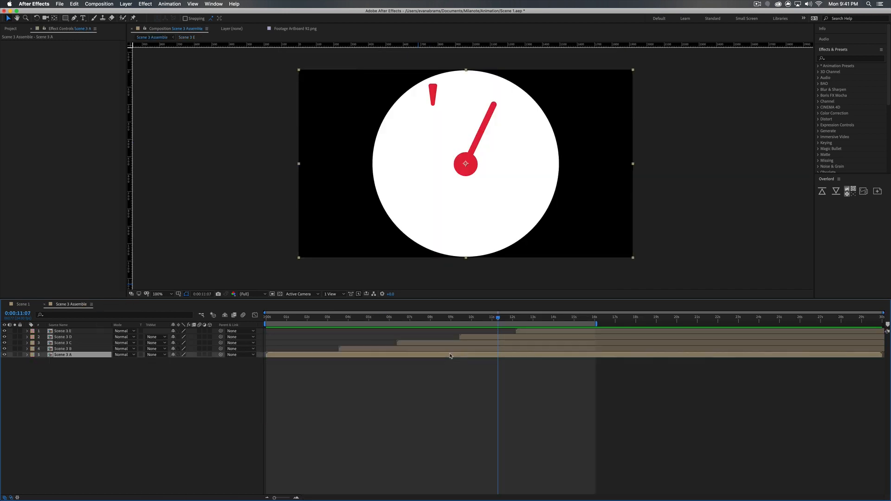
Open and close the Scene 3 A composition, and go through the Scene 3 B, D and E layers in Scene 3 Assemble
double_click(454, 355)
key(super+w)
click(362, 348)
click(441, 338)
click(554, 332)
drag(500, 394, 535, 332)
click(539, 331)
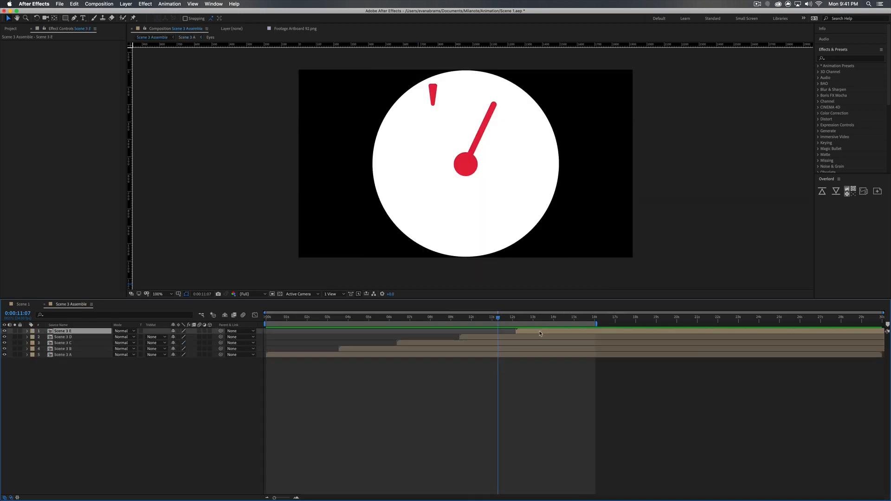
click(116, 406)
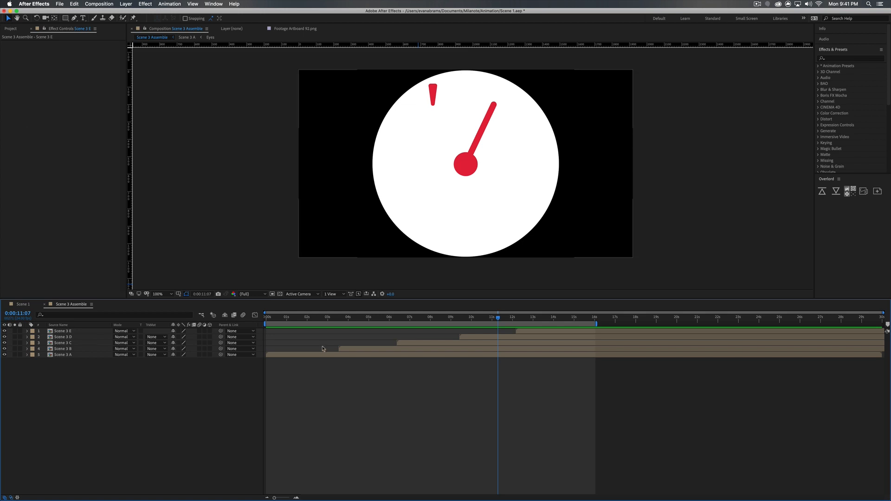
Scrub to 3:11 in Scene 3 Assemble and play across the cut from Scene 3 A to Scene 3 B
drag(309, 319, 337, 324)
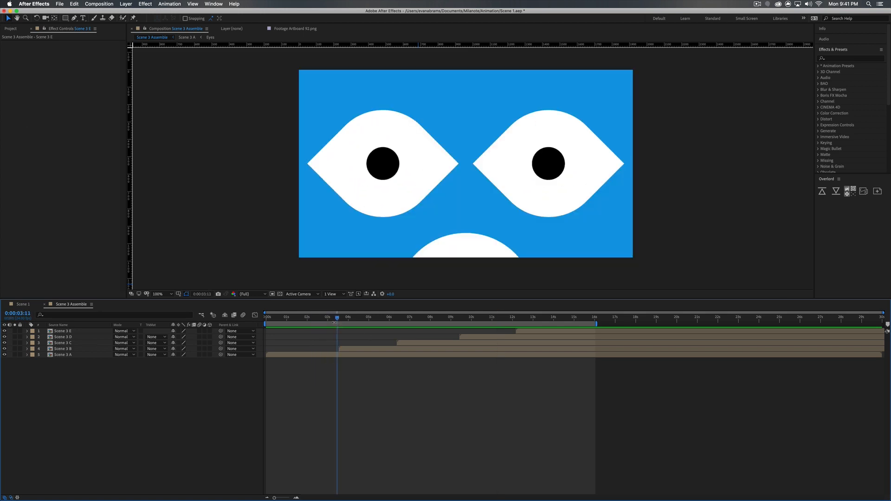
click(330, 321)
key(space)
key(space)
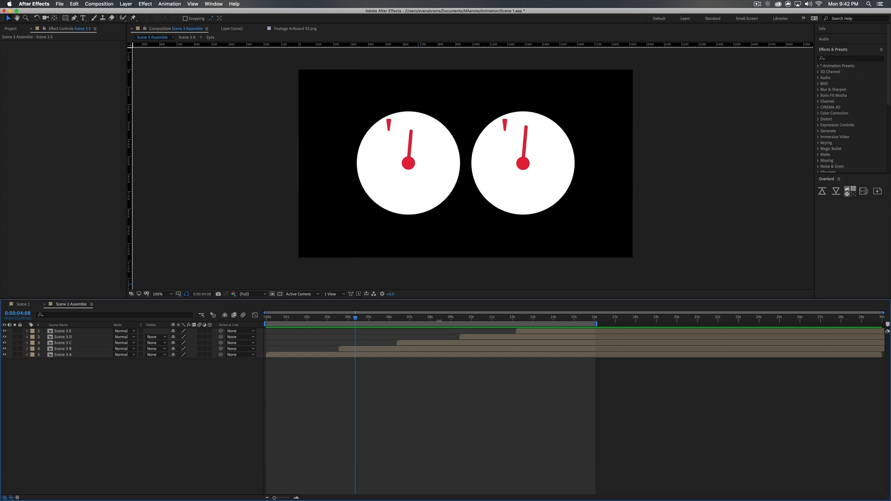
Switch to the Milanote Story Board in Chrome
key(super+Tab)
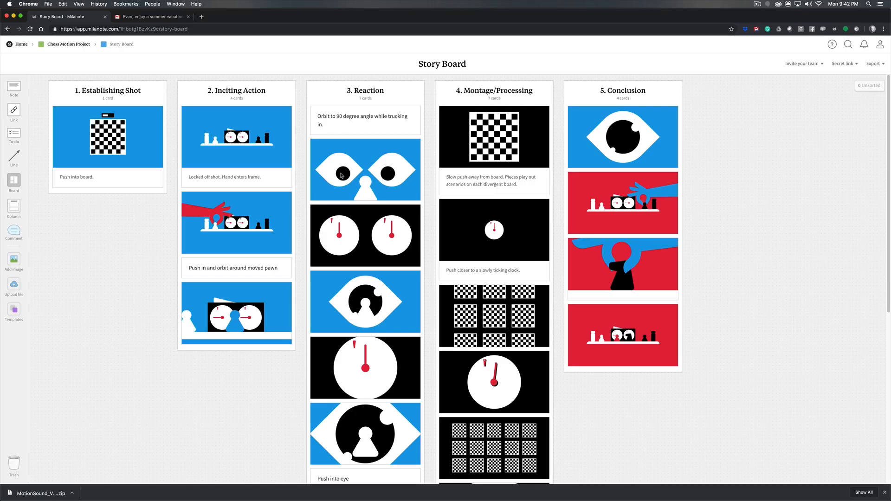